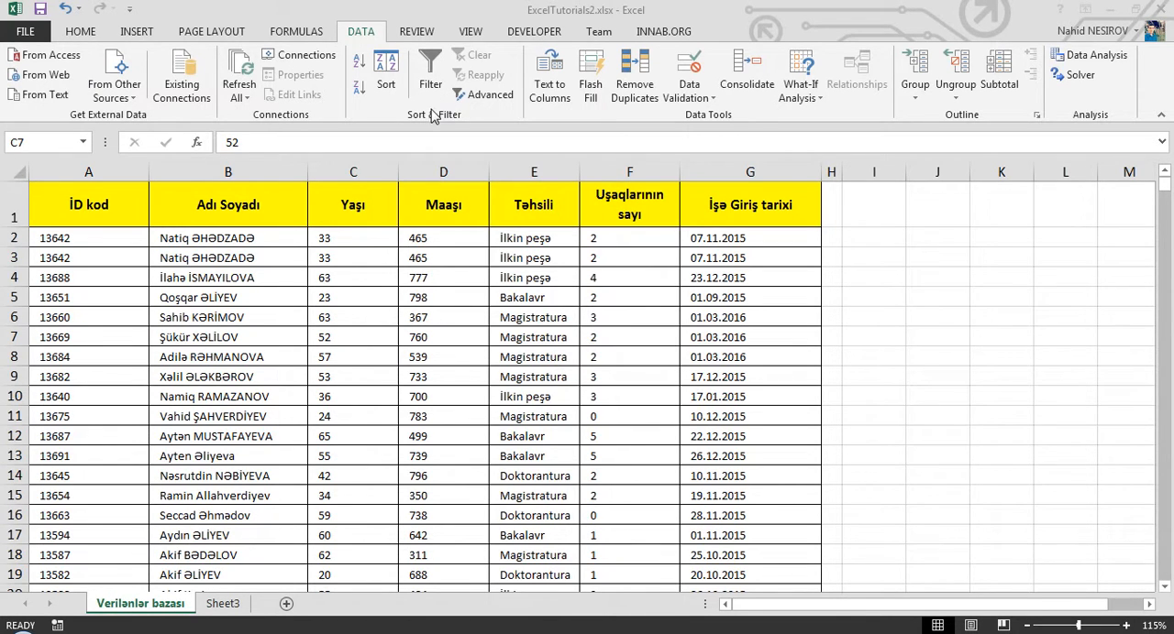
left_click(387, 81)
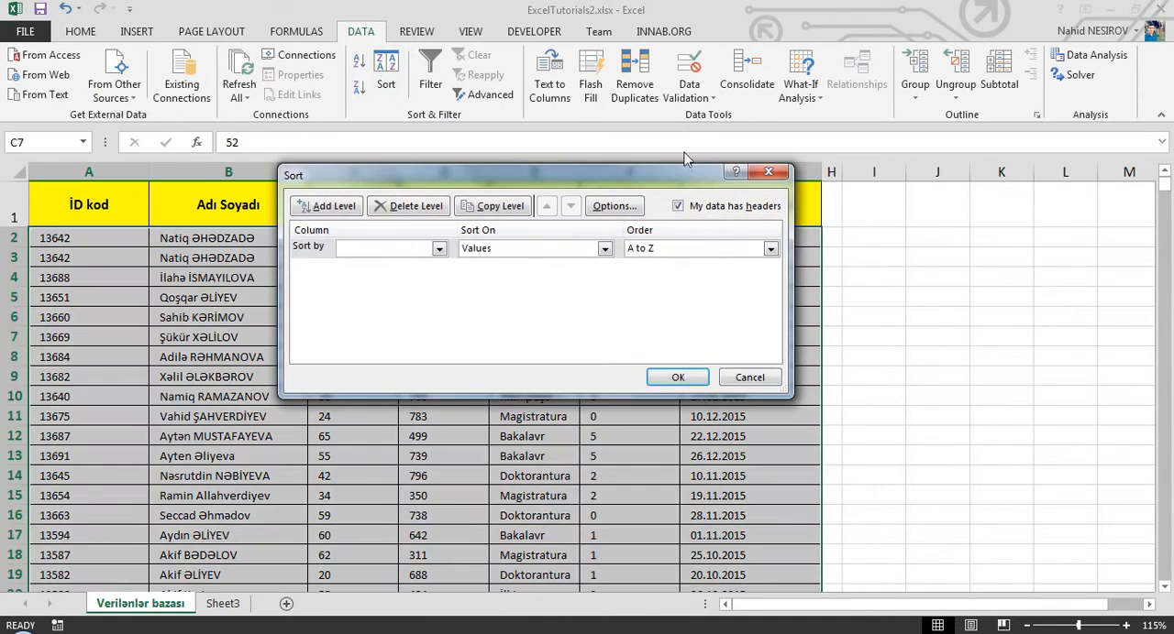
left_click(765, 175)
left_click(80, 31)
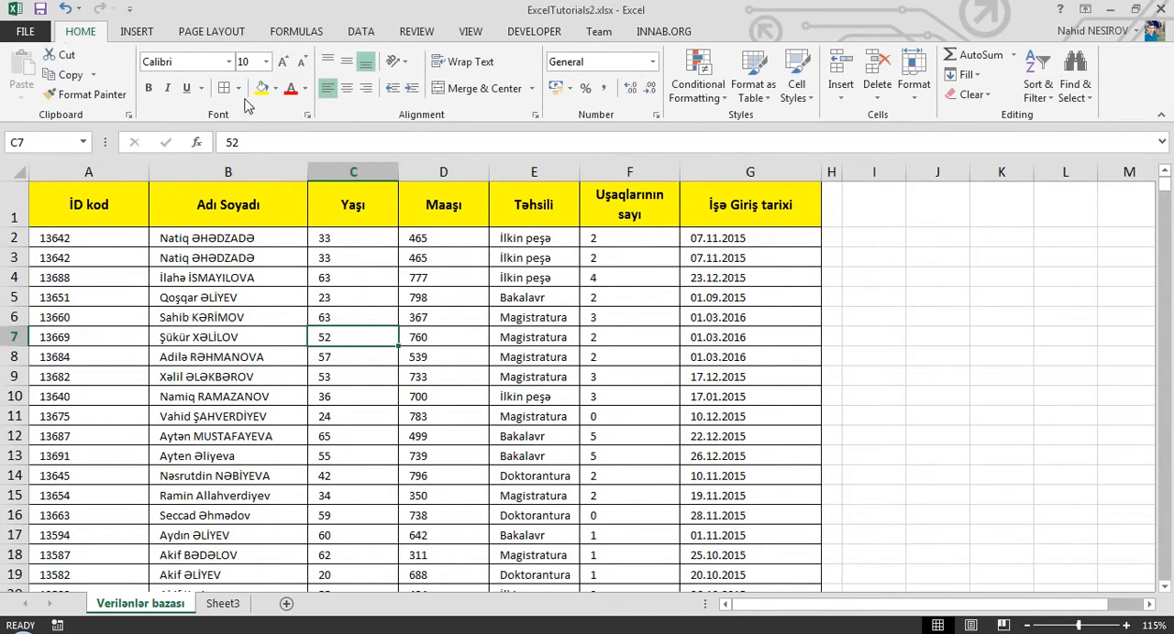
left_click(1070, 87)
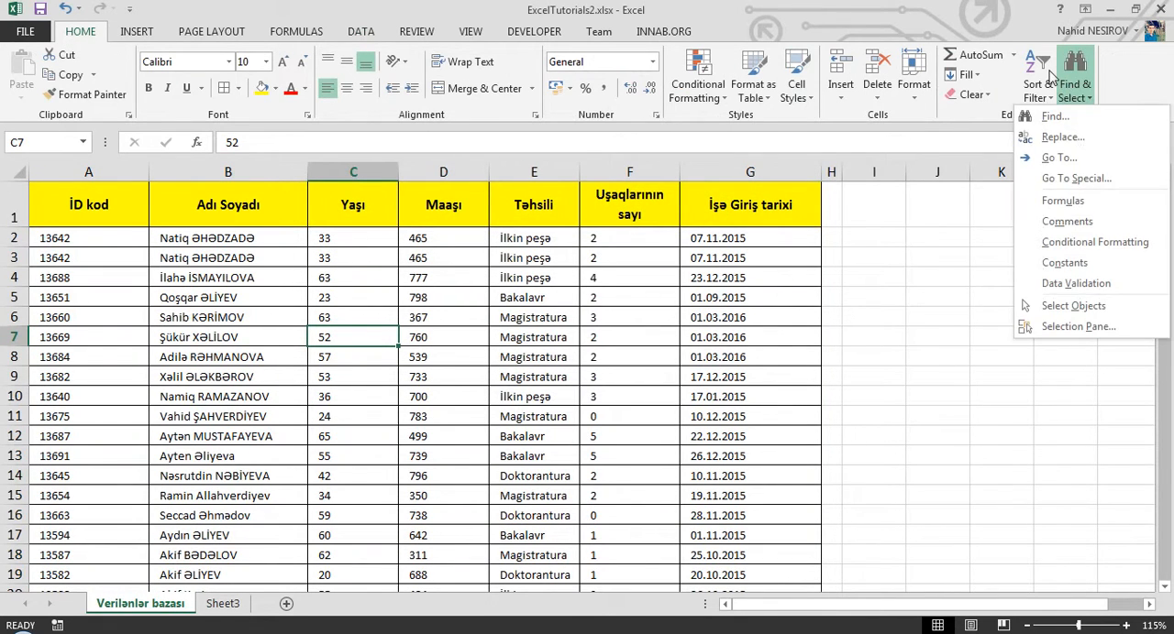
left_click(1045, 81)
left_click(1048, 81)
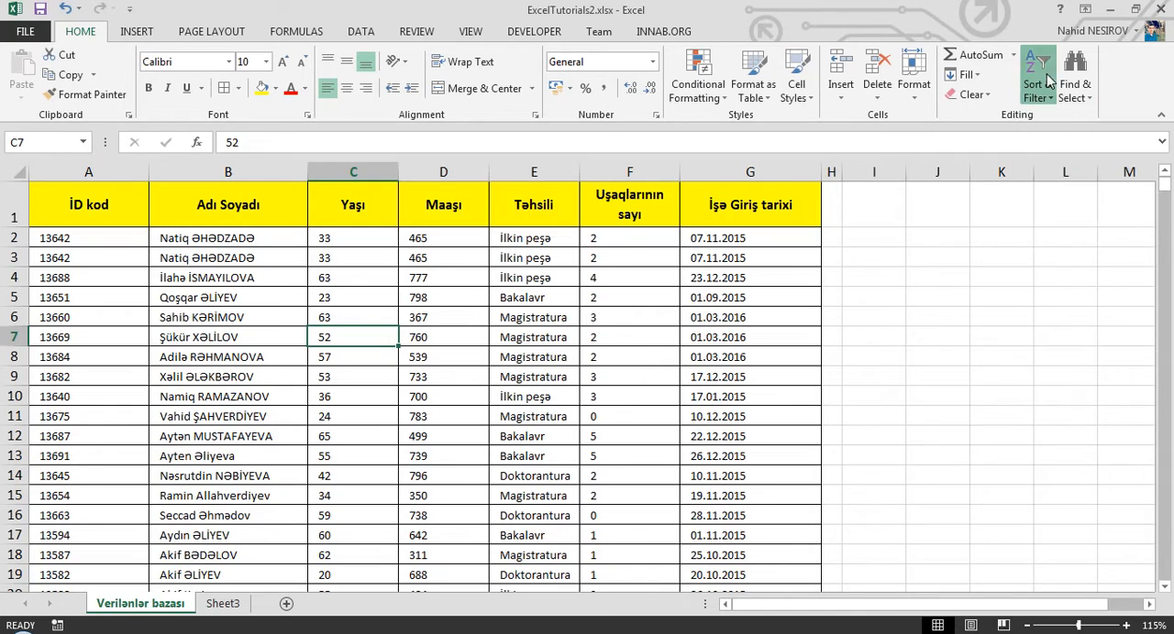
left_click(367, 31)
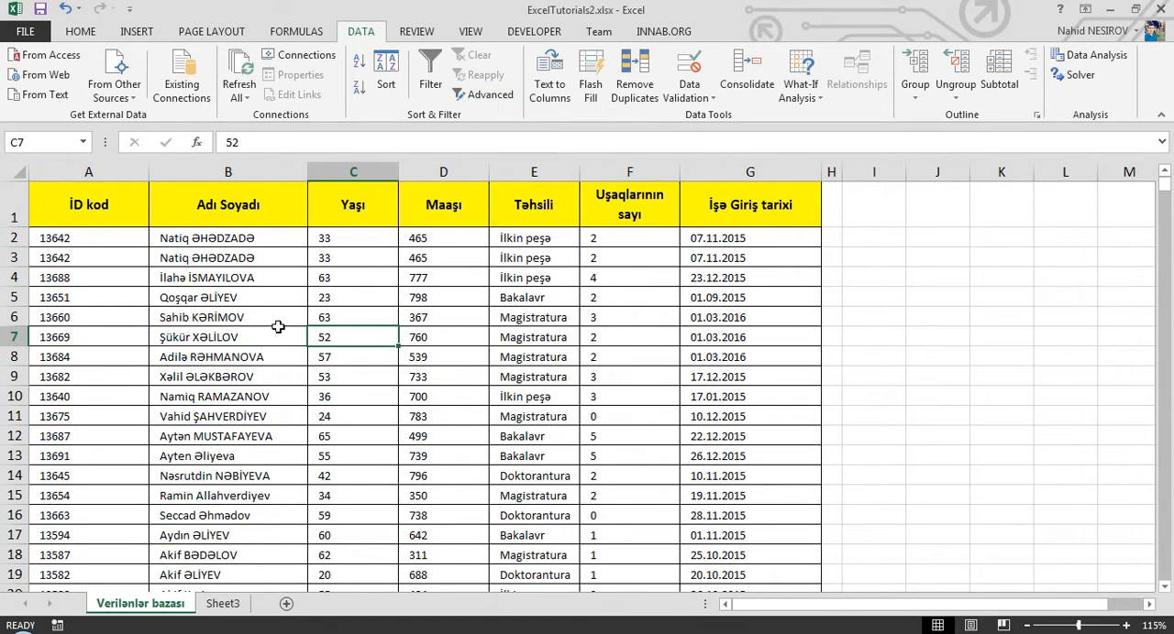
- Insert four blank rows above the table's header row
left_click_drag(110, 207, 725, 204)
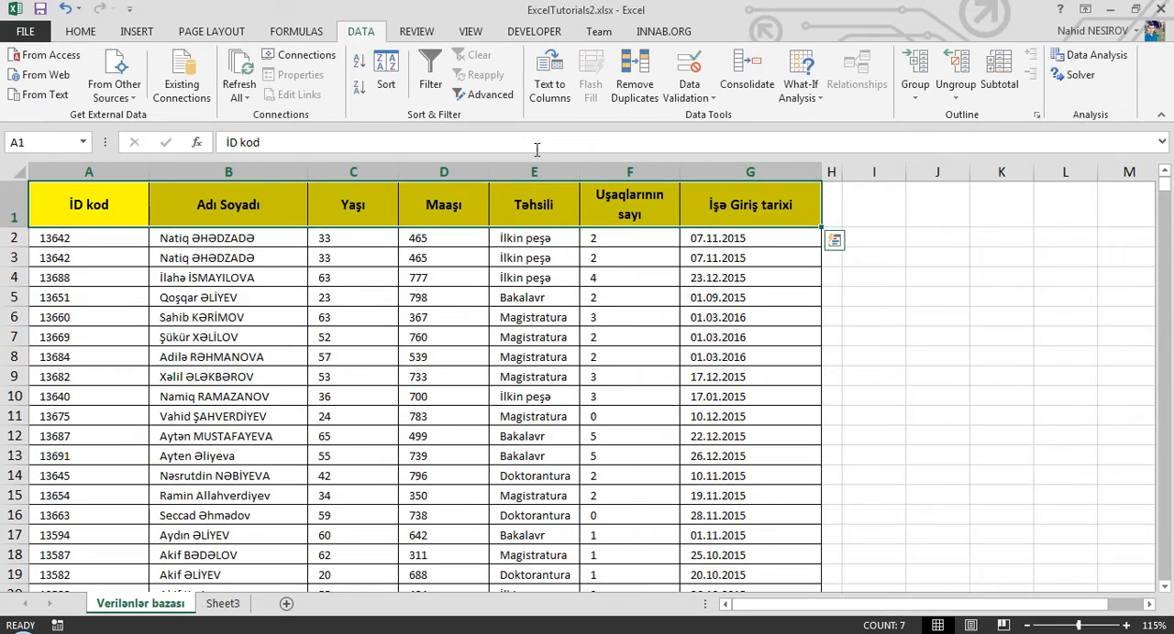
left_click(68, 209)
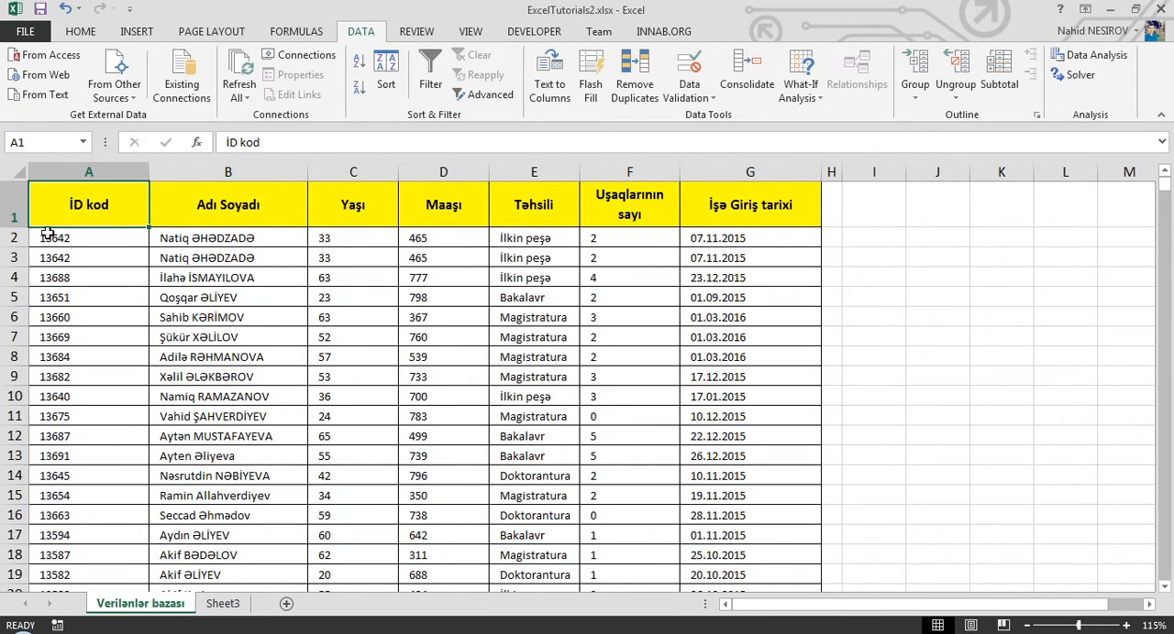
left_click(6, 207)
key("ctrl+shift+plus")
key("ctrl+shift+plus")
key("ctrl+shift+plus")
key("ctrl+shift+plus")
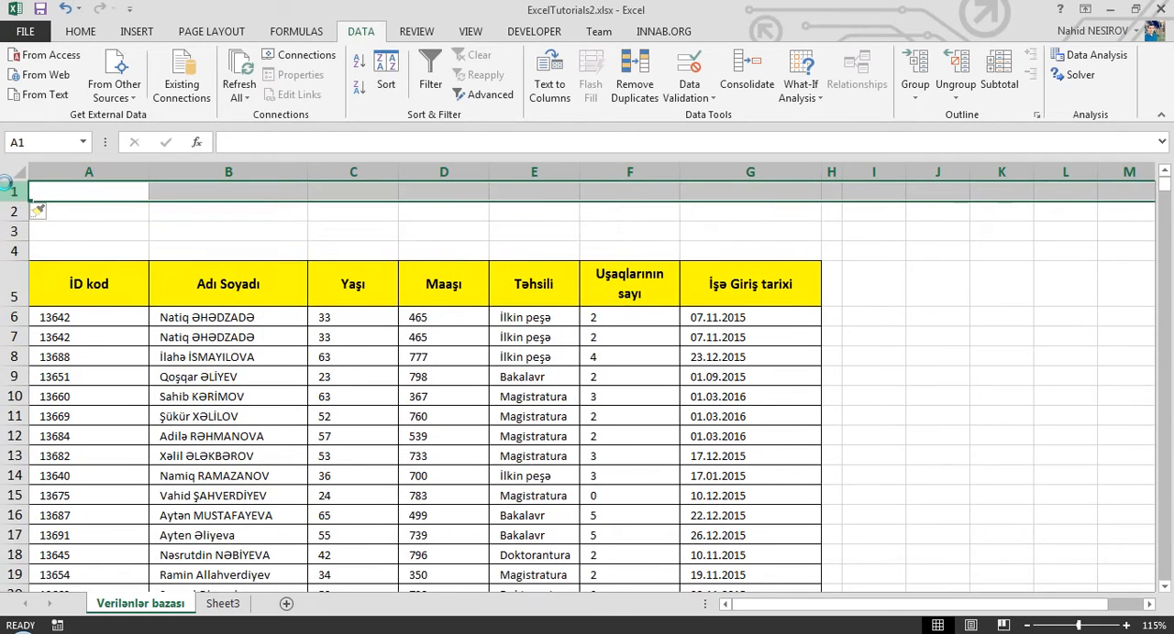
left_click(200, 349)
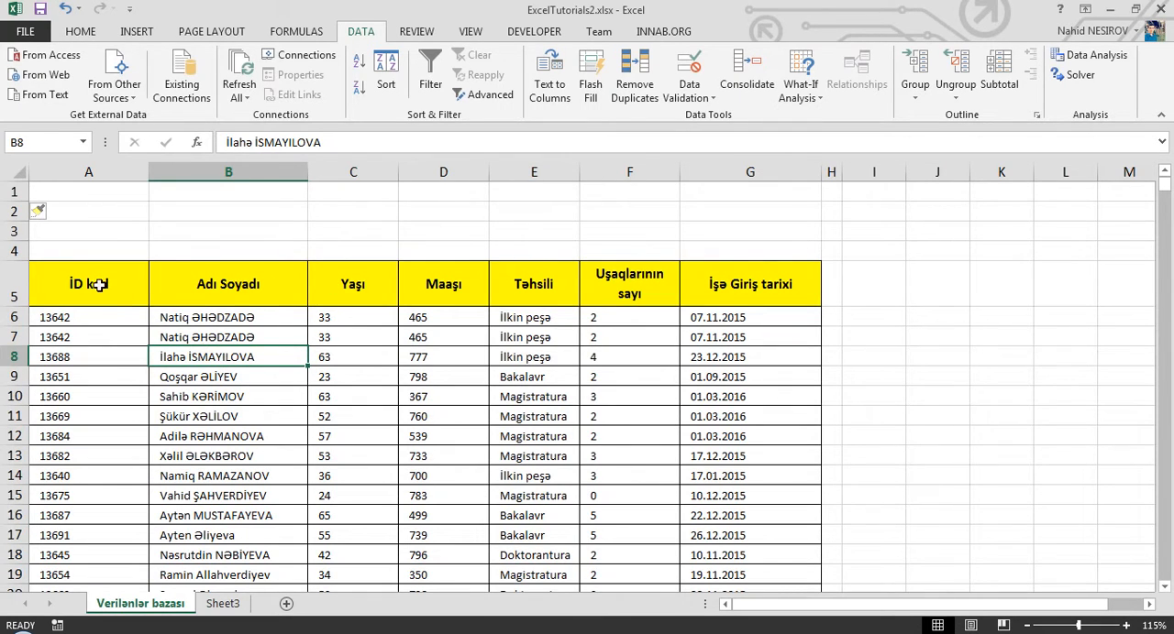
- Copy the Yaşı header from the table into cell C1 as a criteria heading
left_click_drag(99, 285, 749, 294)
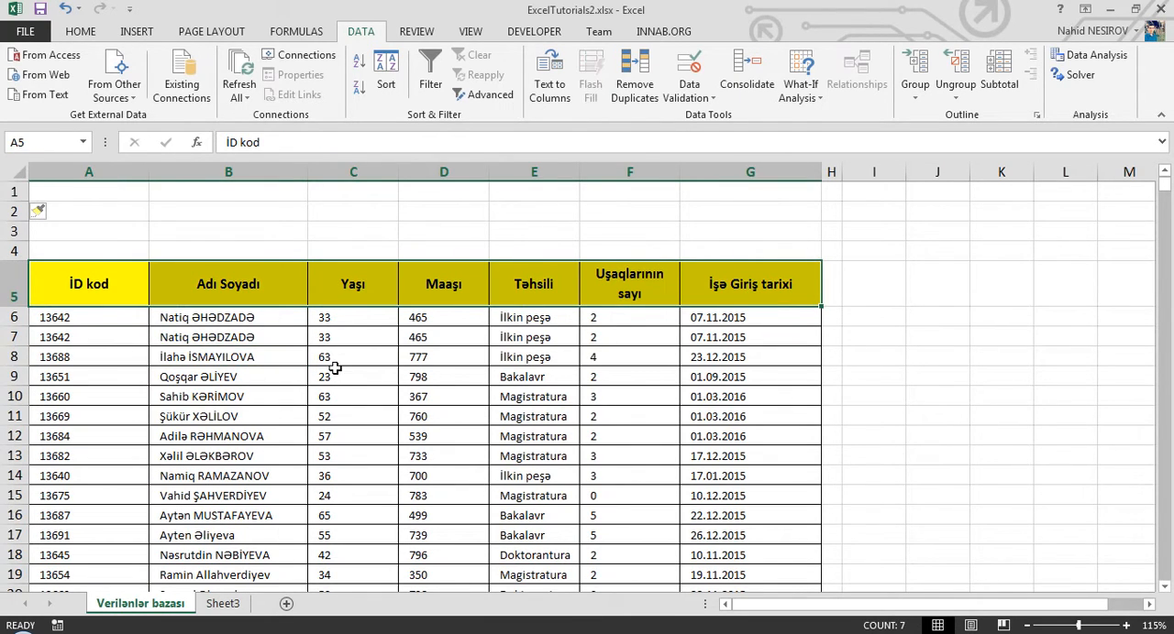
left_click(336, 292)
key("ctrl+c")
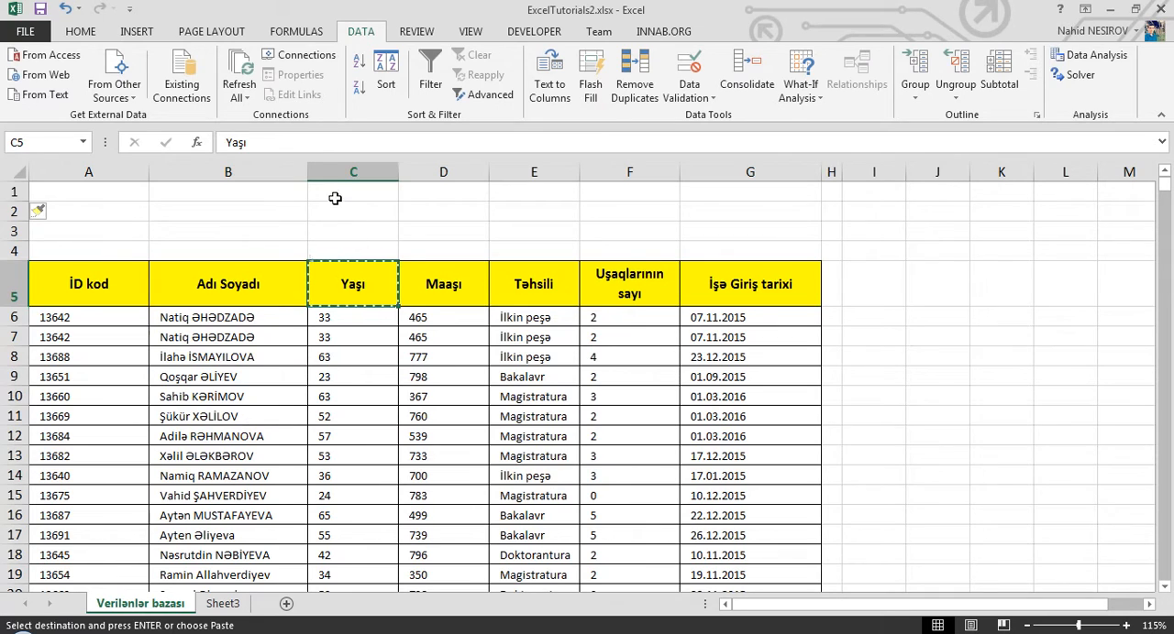
left_click(335, 198)
key("ctrl+v")
- Enter 33 as the age criterion in cell C2, under the Yaşı criteria heading
left_click(340, 212)
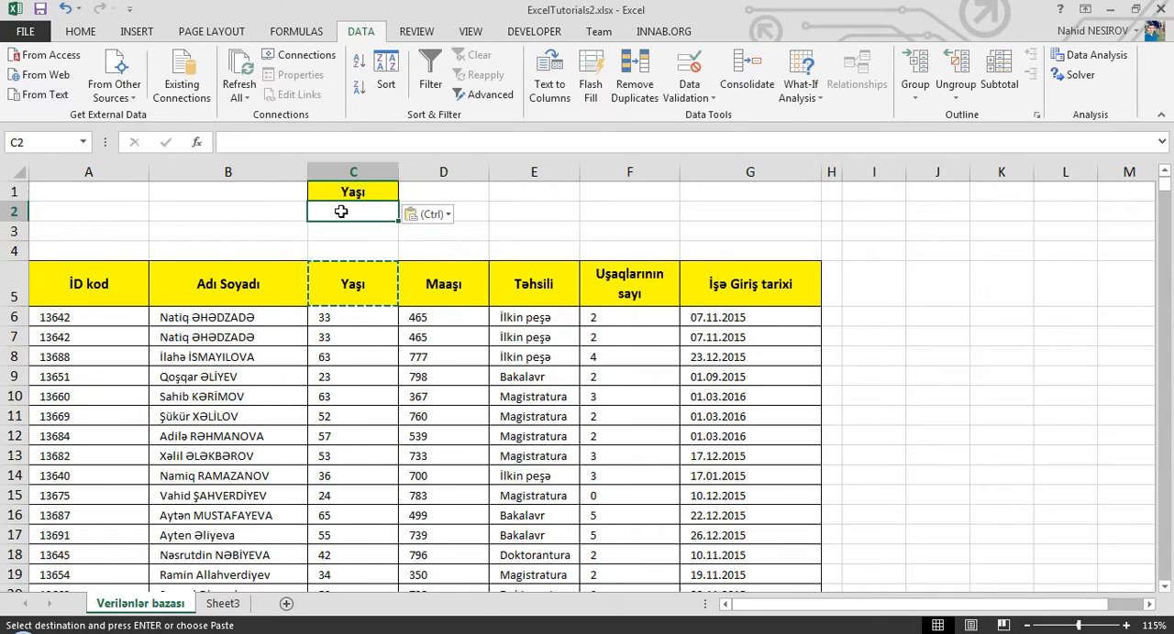
type(">")
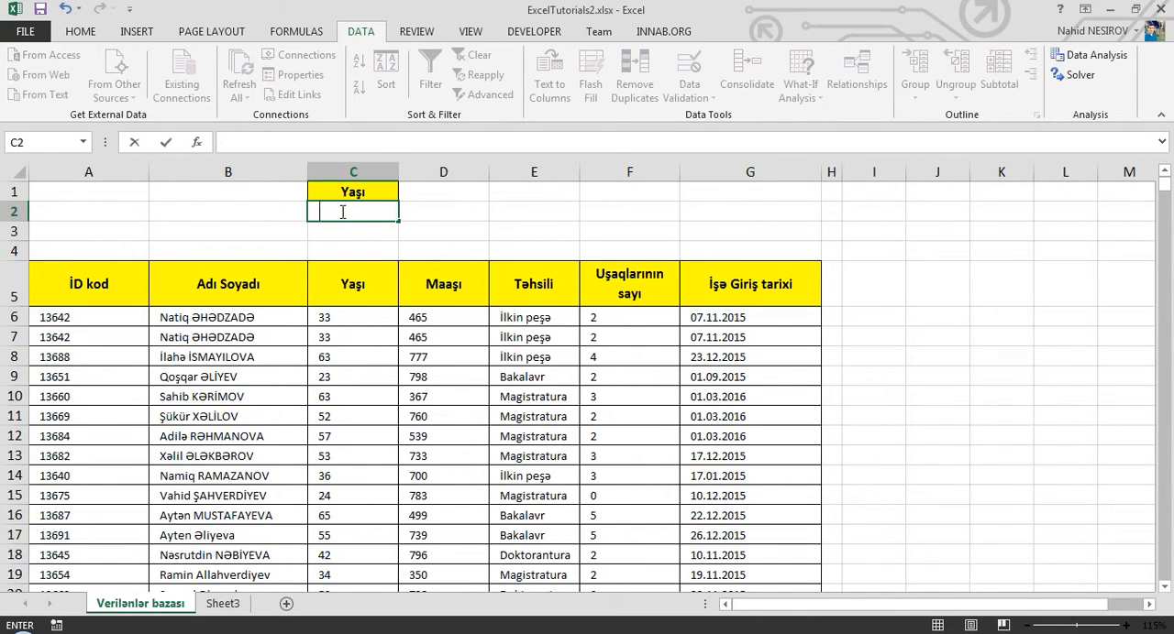
type("=")
key("BackSpace")
type("33")
key("Return")
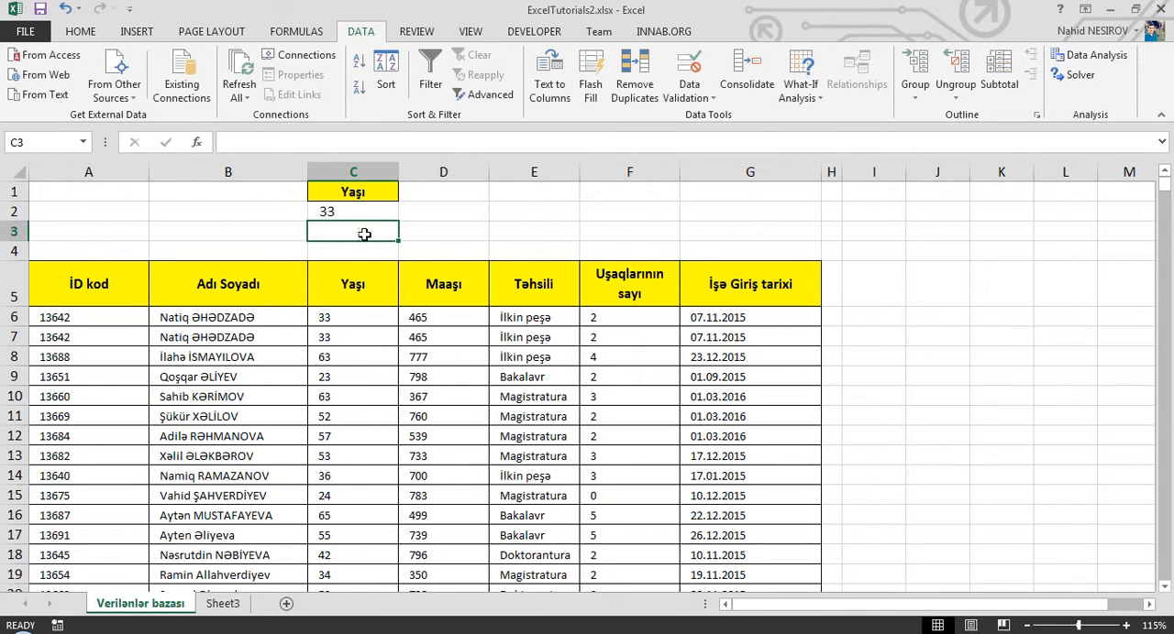
left_click(354, 208)
- Filter the list A5:G81 in place with Advanced Filter using criteria range C1:C2, and clear the filter
left_click(275, 358)
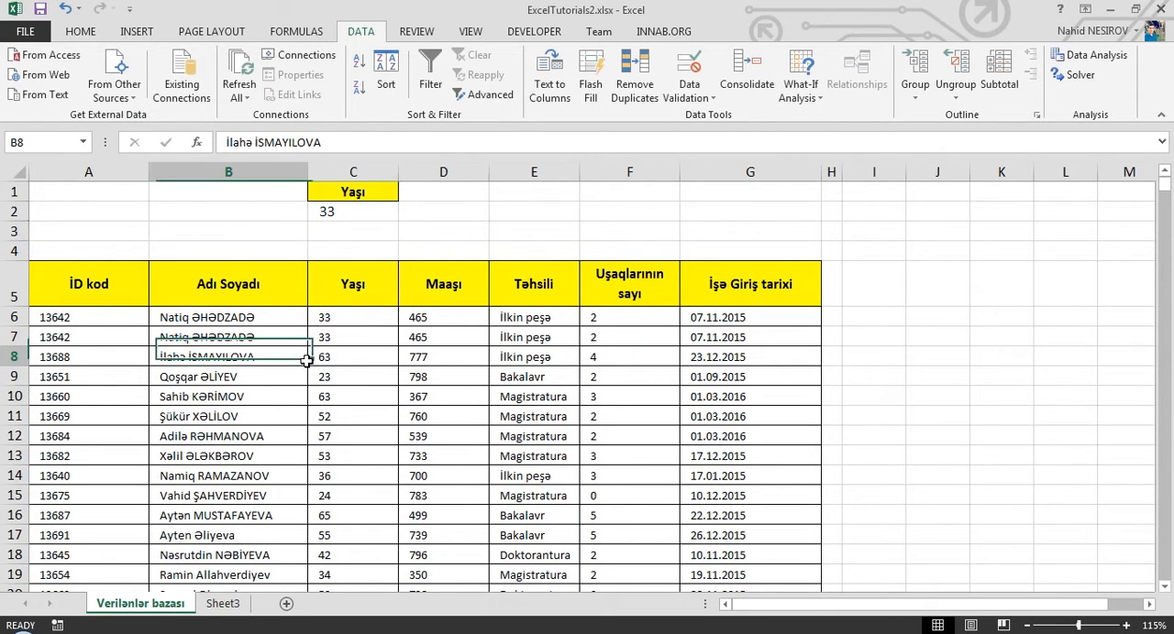
left_click(477, 95)
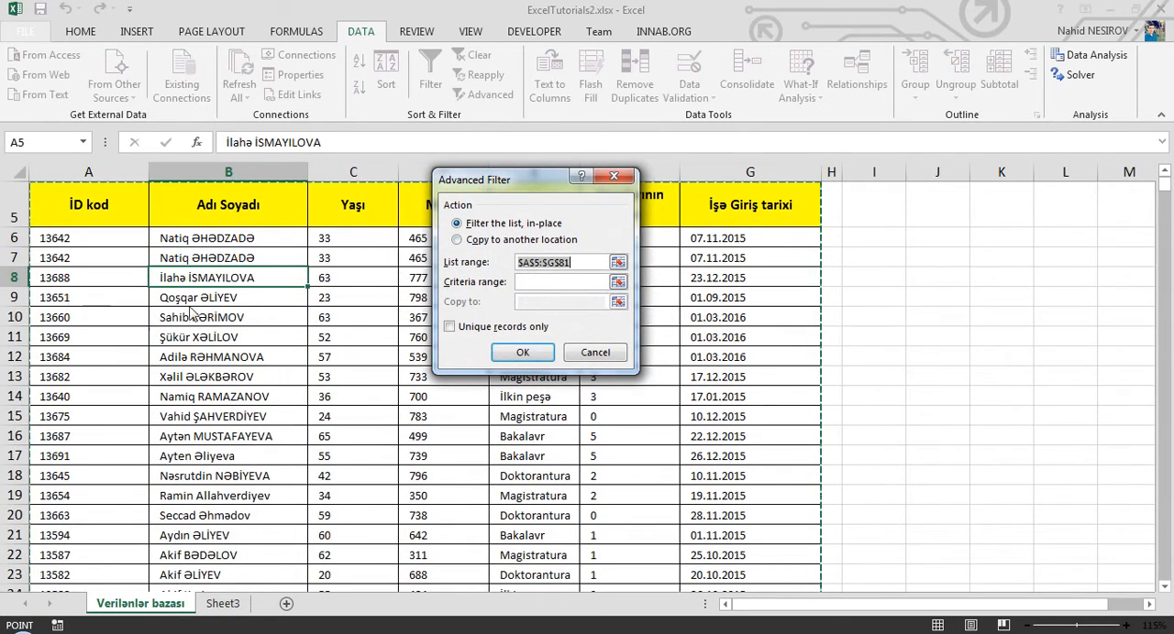
scroll(193, 308, "up", 2)
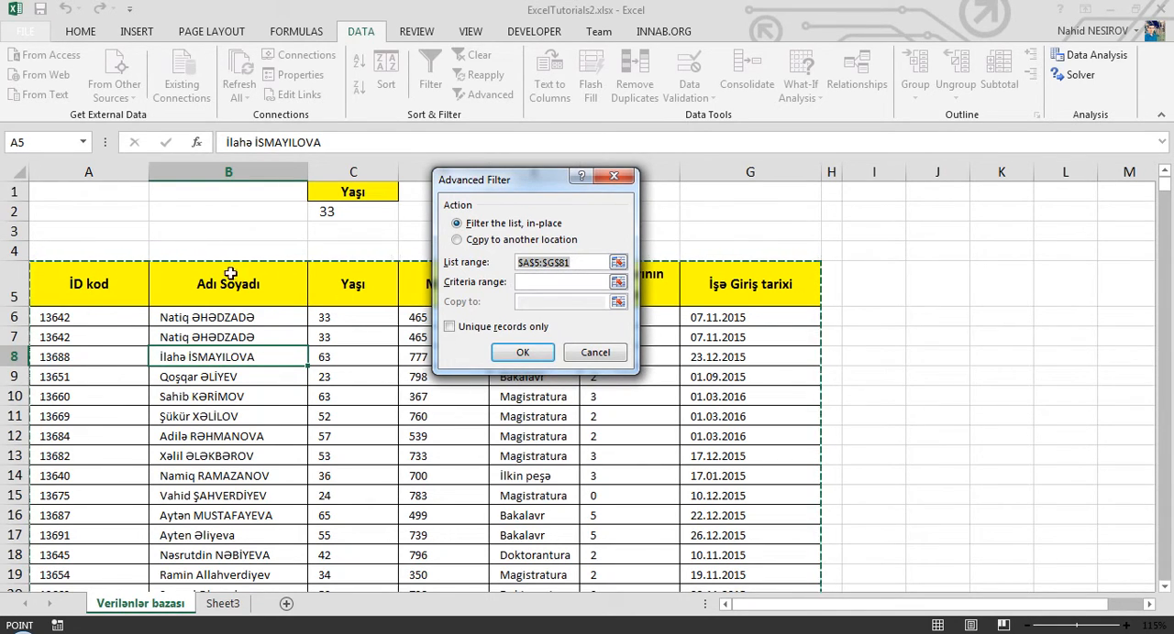
left_click(550, 284)
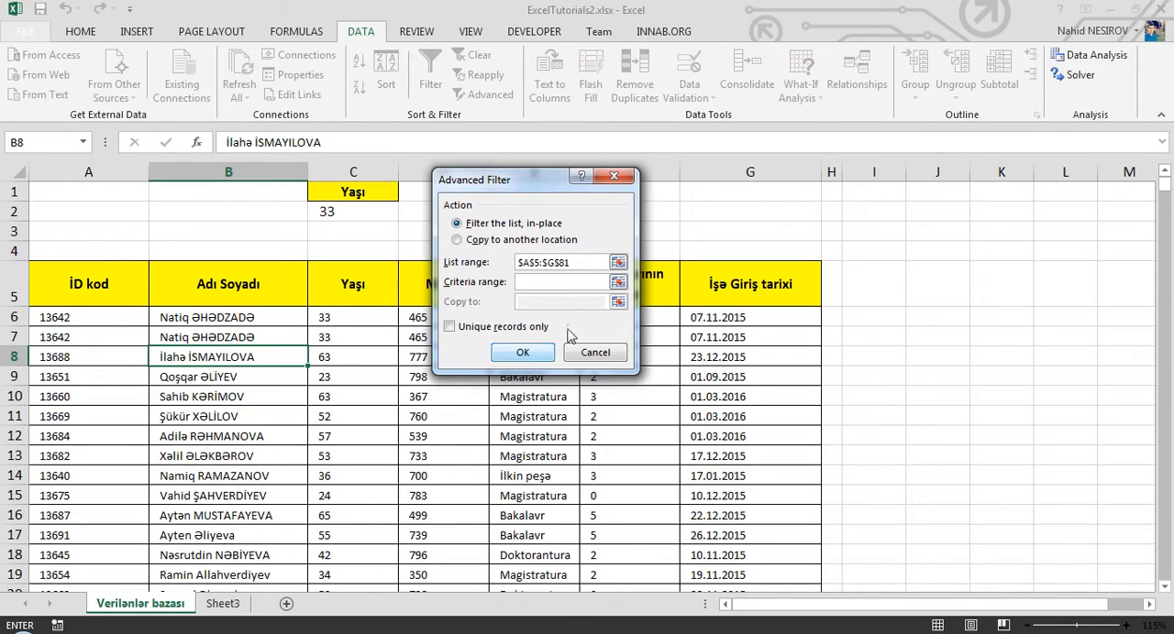
left_click_drag(349, 191, 370, 209)
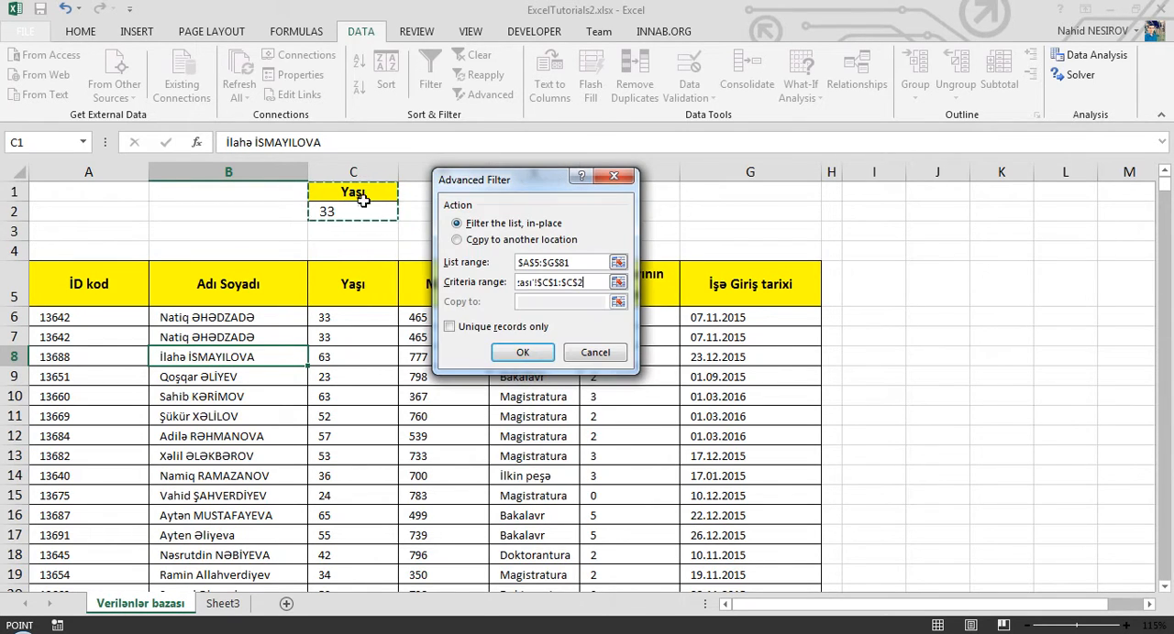
left_click(523, 354)
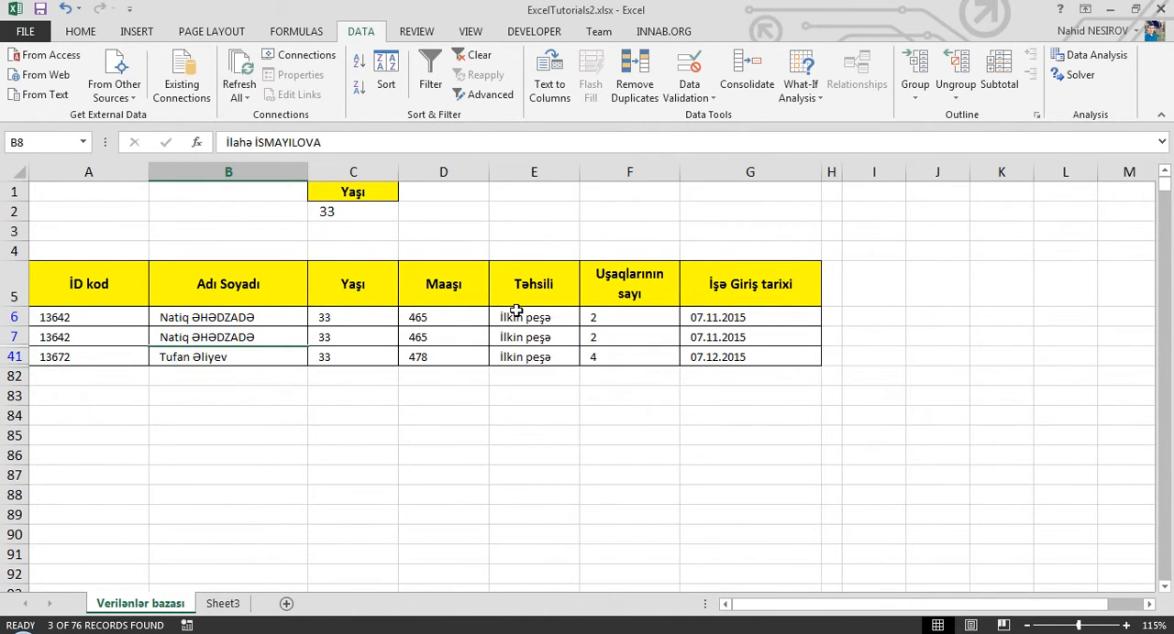
left_click(477, 55)
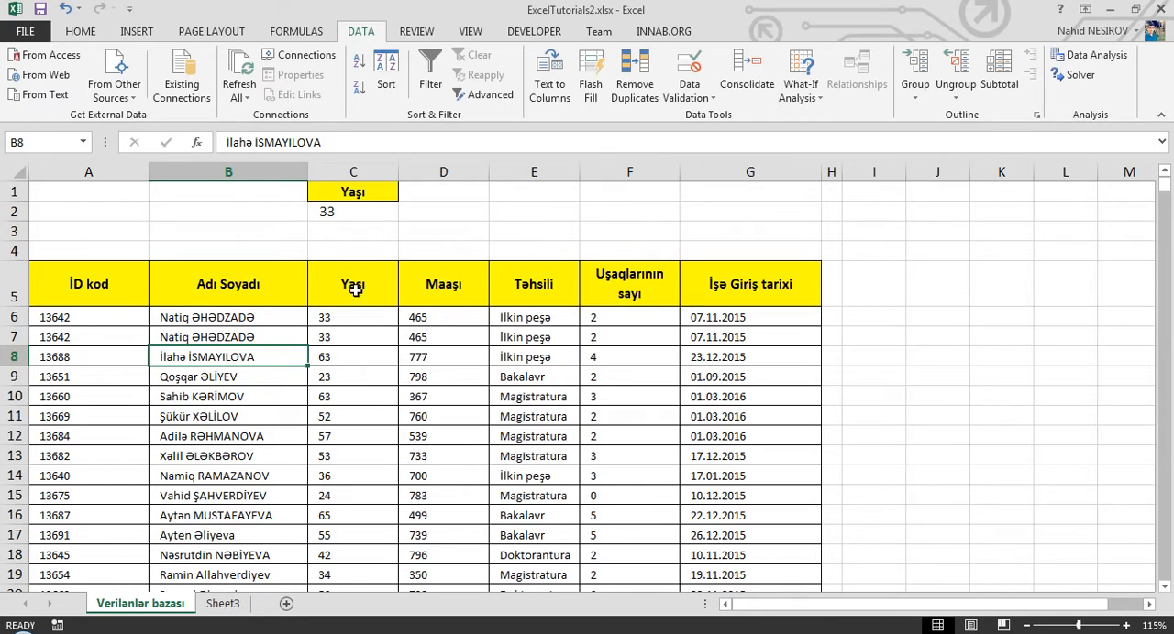
- Try to copy the records matching criteria range C1:C2 to cell C1 of Sheet3 with Advanced Filter
left_click(376, 336)
left_click(489, 95)
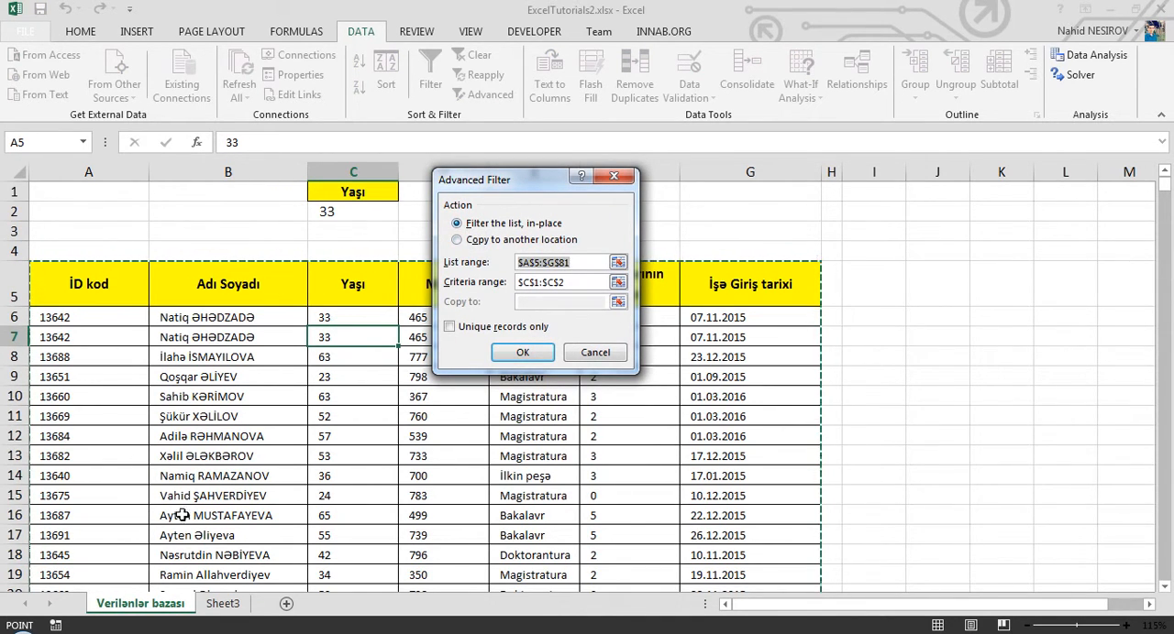
left_click(477, 241)
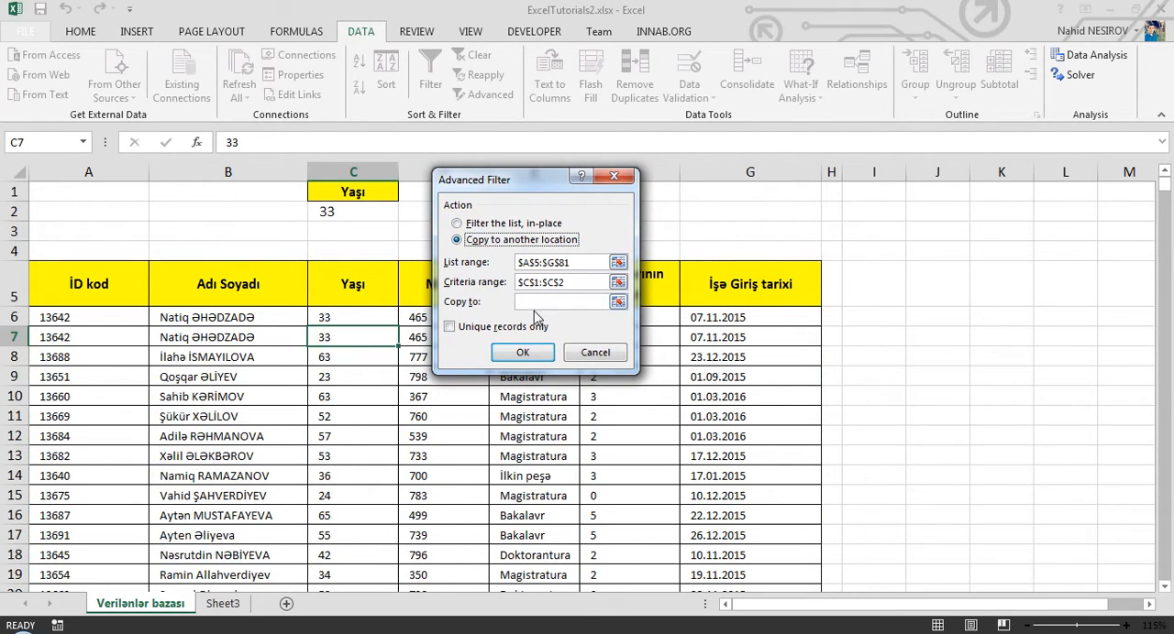
left_click(551, 303)
left_click(950, 280)
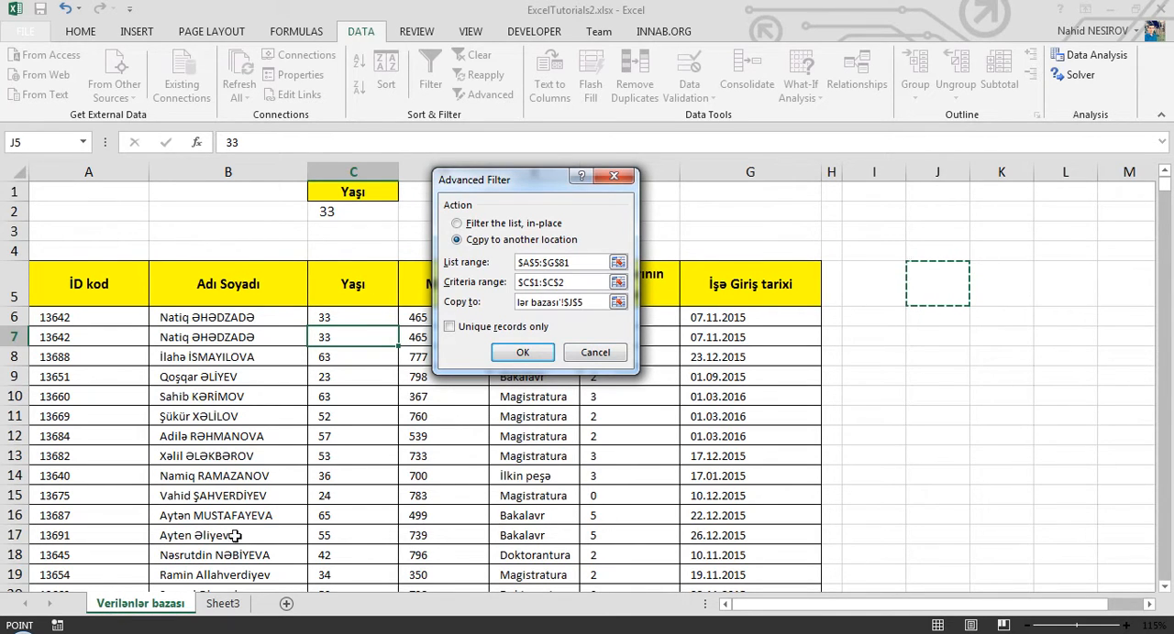
left_click(222, 605)
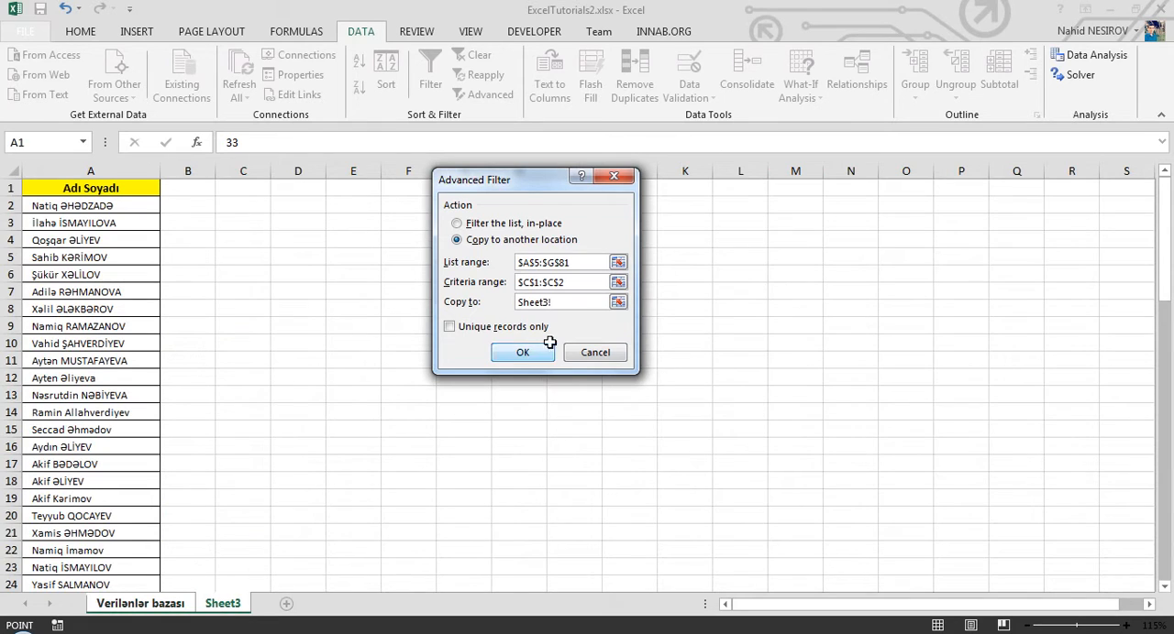
left_click(231, 186)
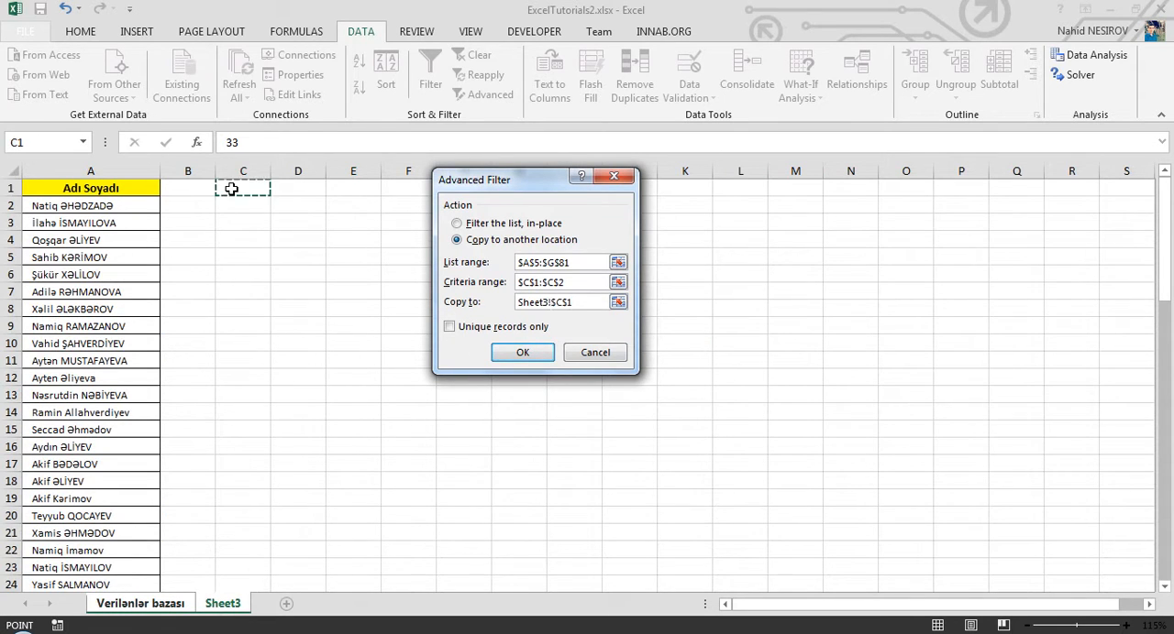
left_click(502, 352)
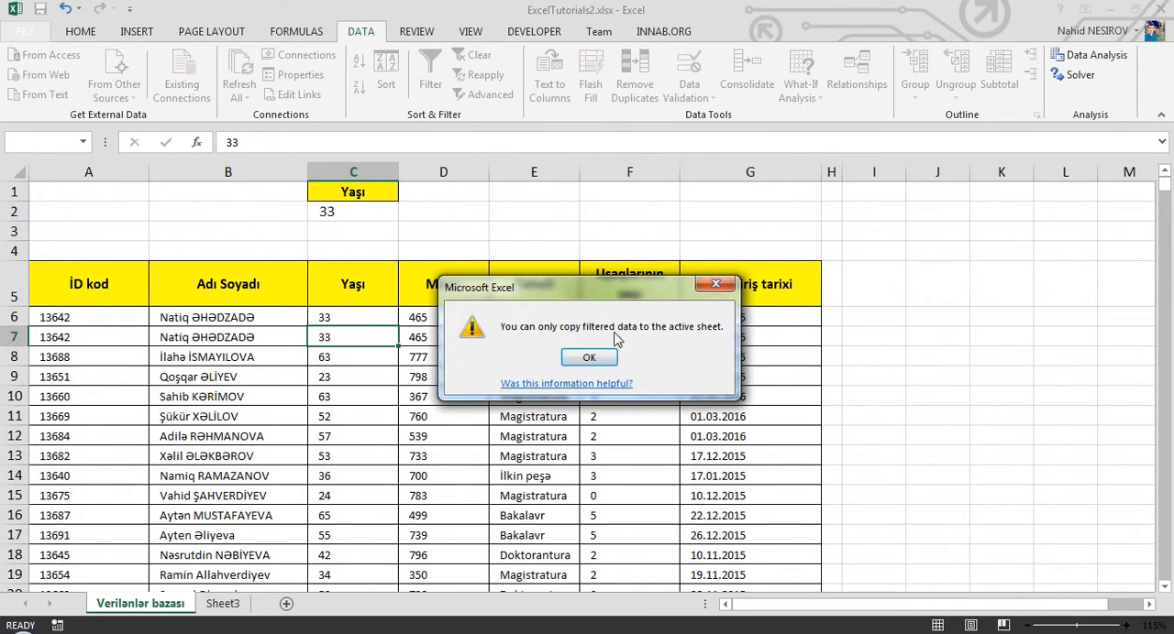
left_click(716, 284)
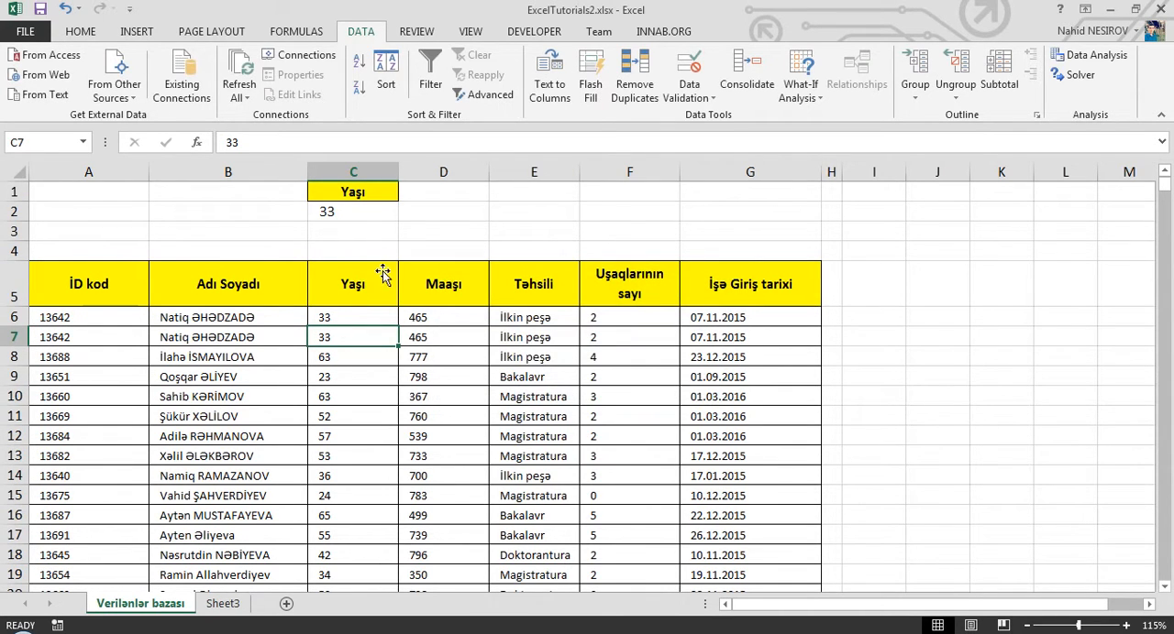
left_click(483, 94)
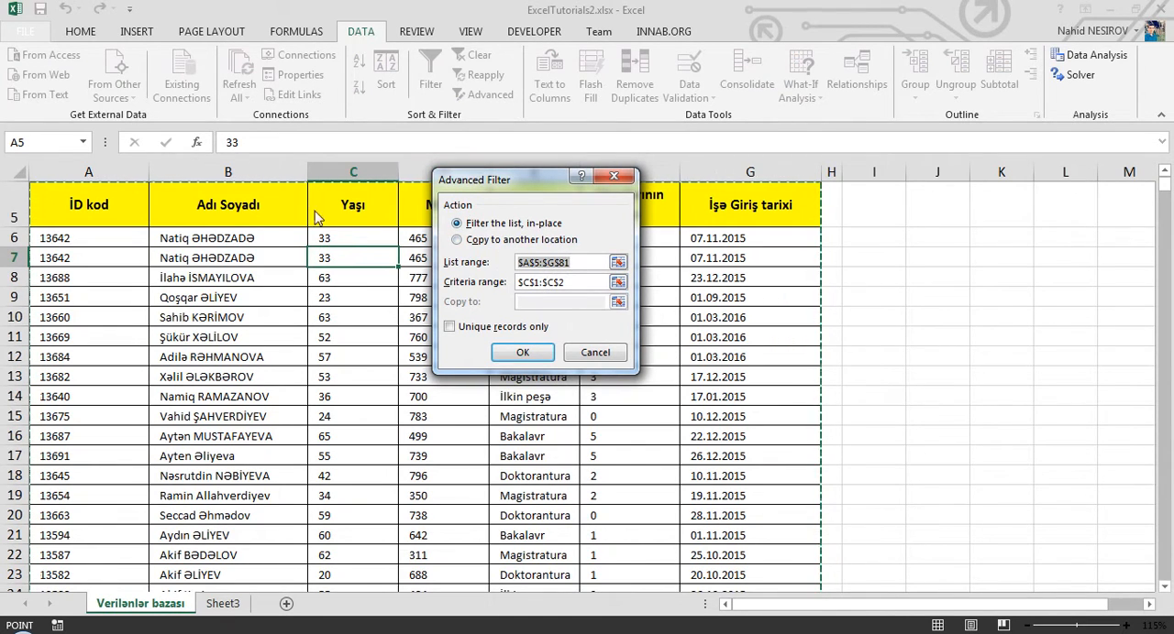
left_click(570, 282)
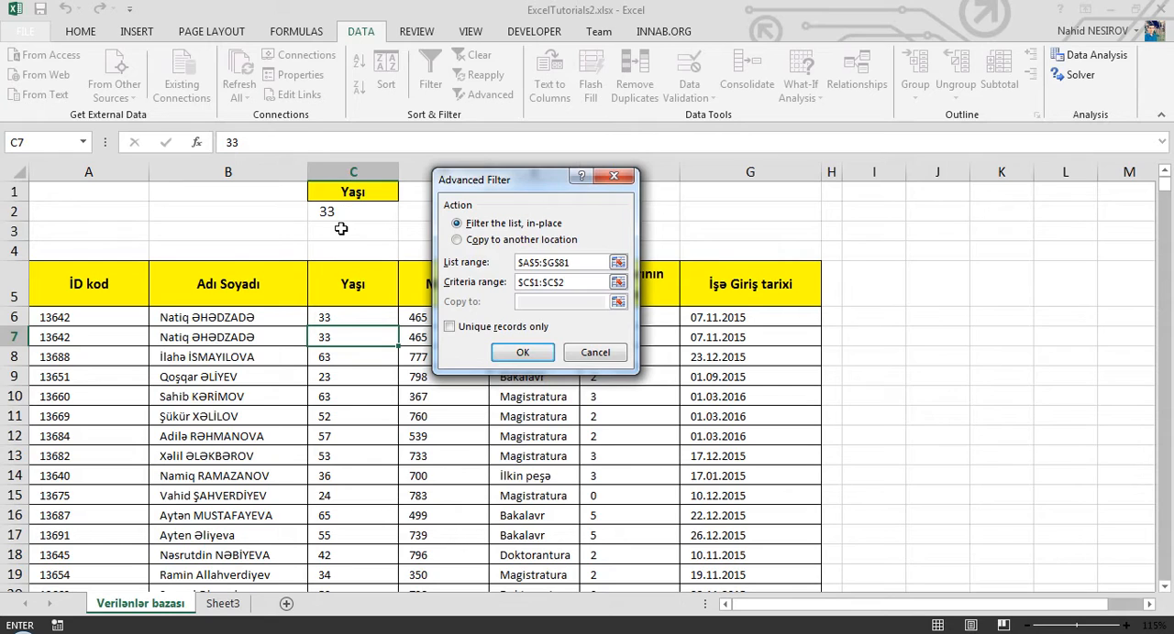
key("Escape")
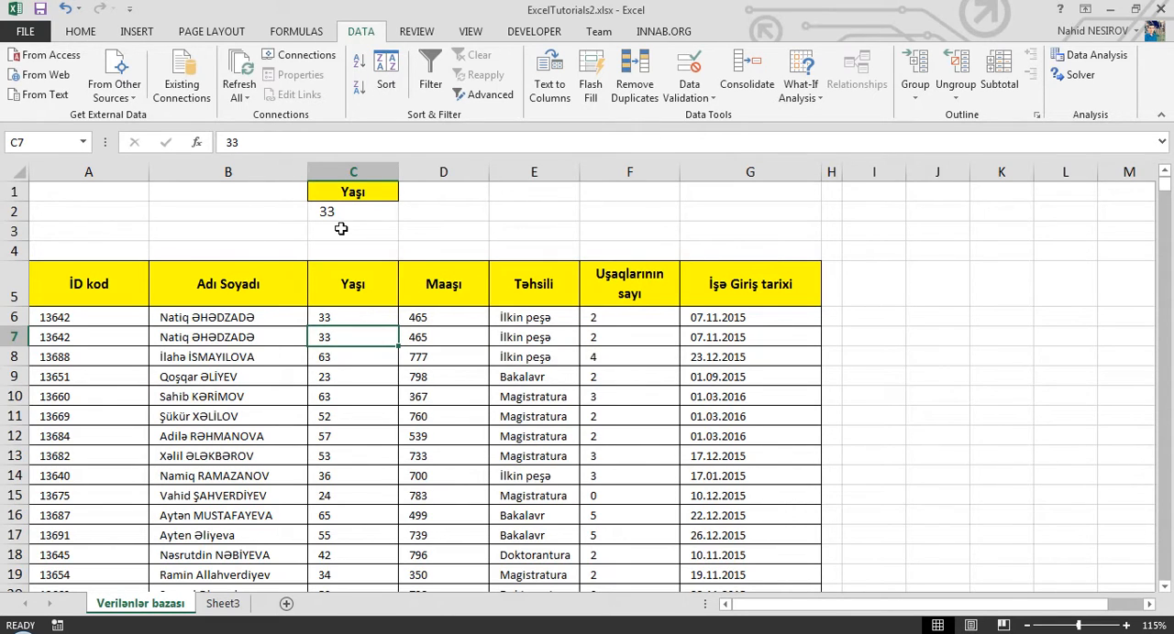
- Set the age criterion in cell C2 to >50
left_click(364, 220)
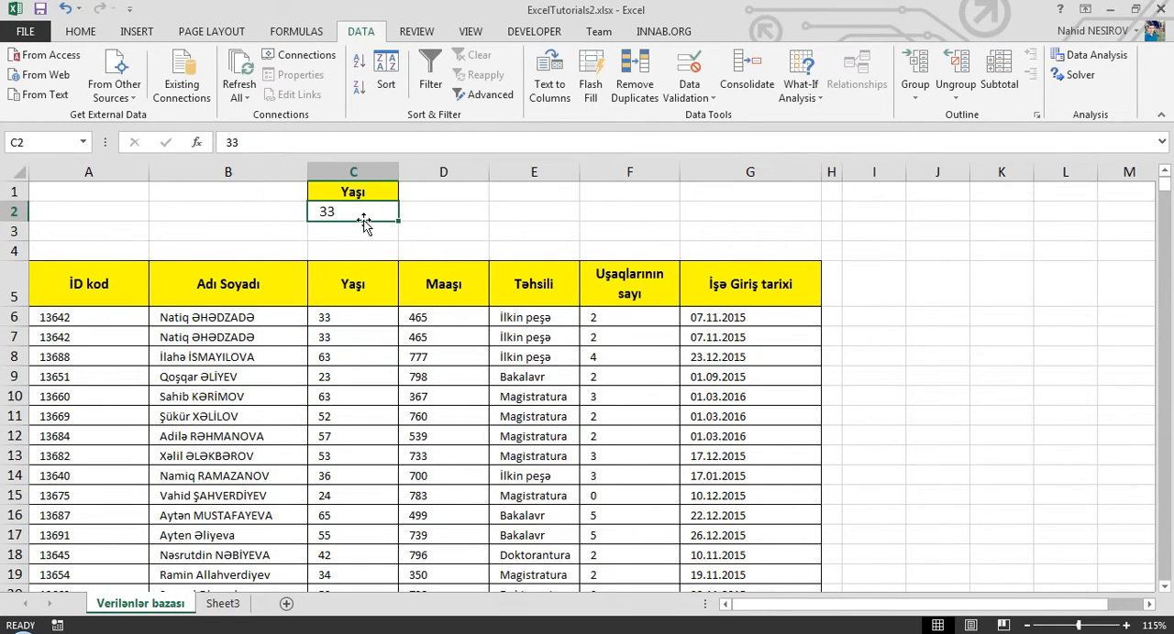
type(">50")
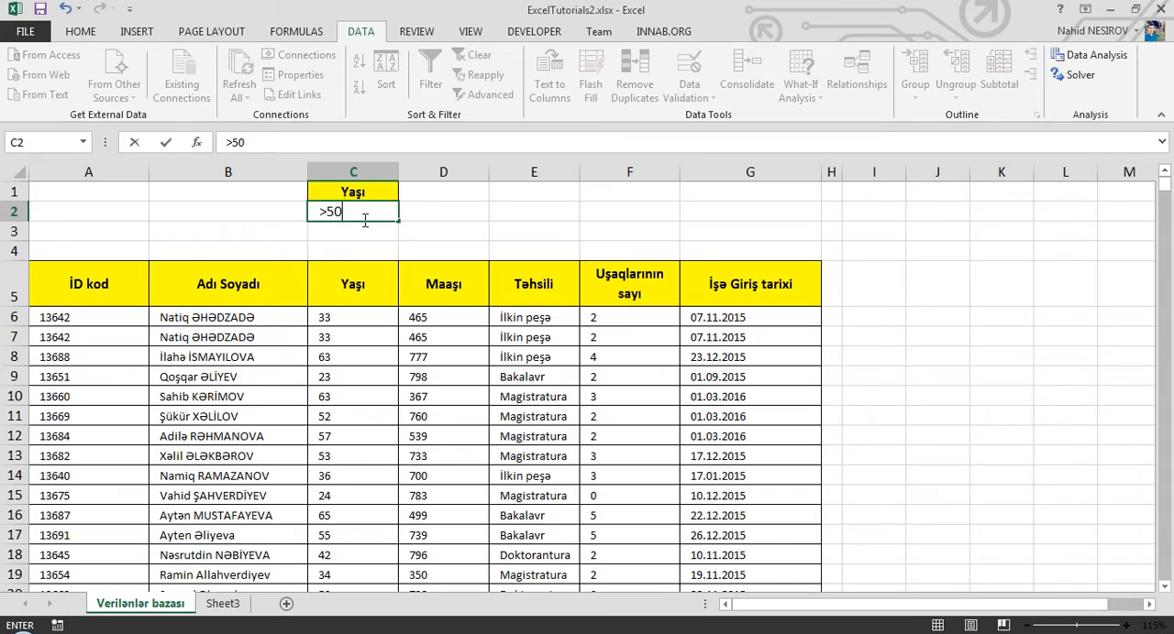
key("Return")
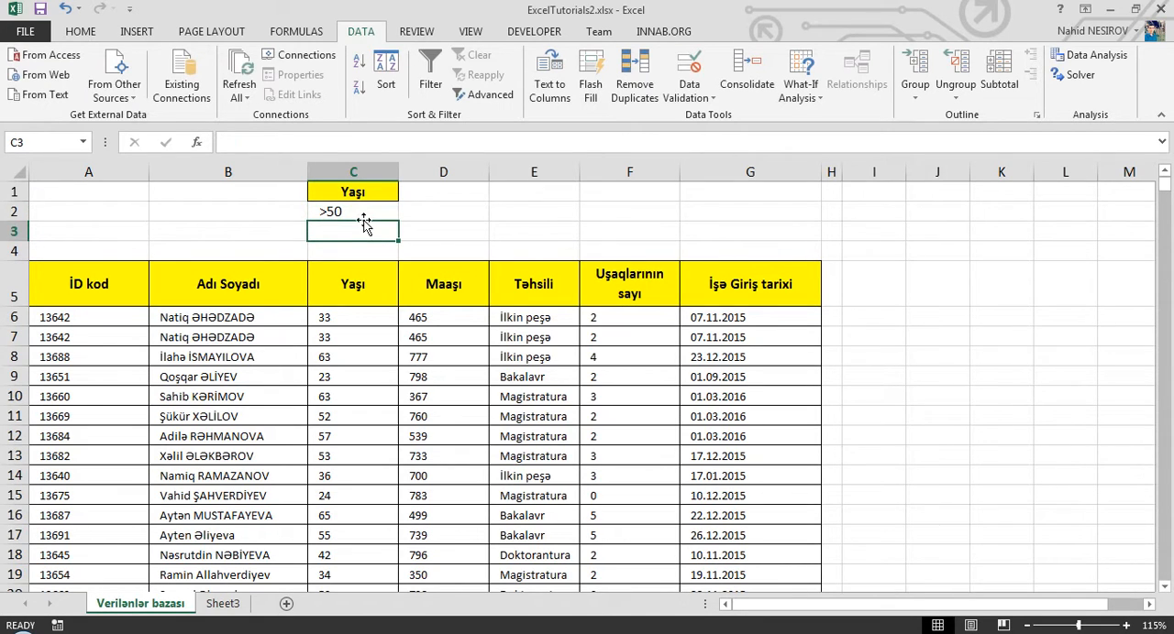
left_click(337, 213)
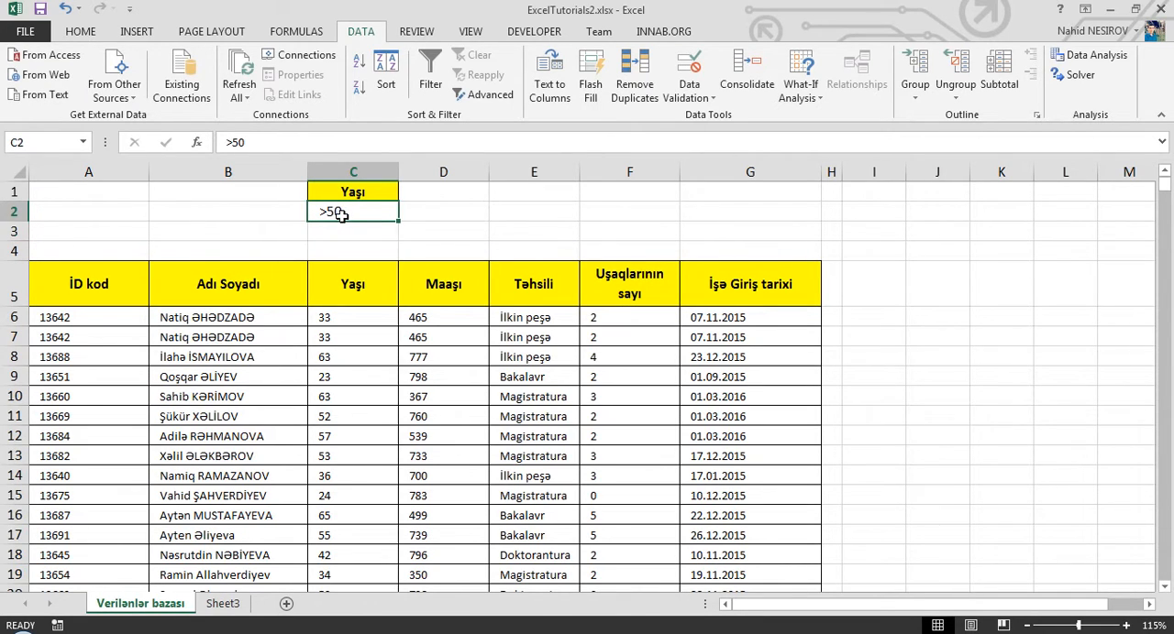
- Filter the list A5:G81 in place with Advanced Filter, using criteria range C1:C2 for ages above 50
left_click(356, 337)
left_click(482, 94)
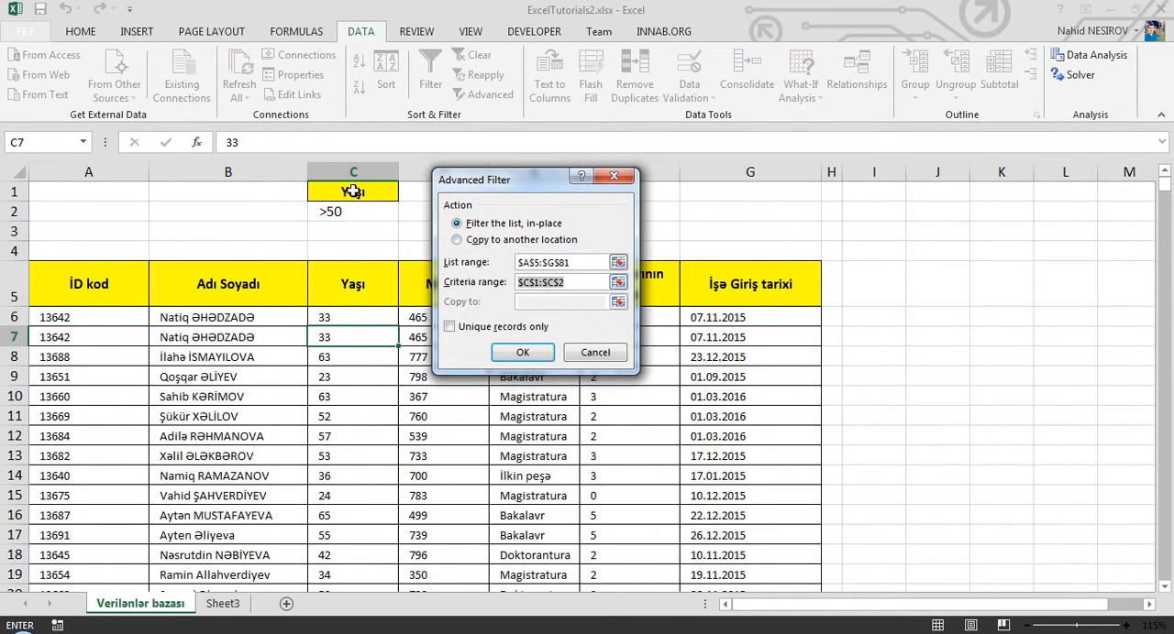
left_click_drag(353, 192, 375, 214)
left_click(523, 353)
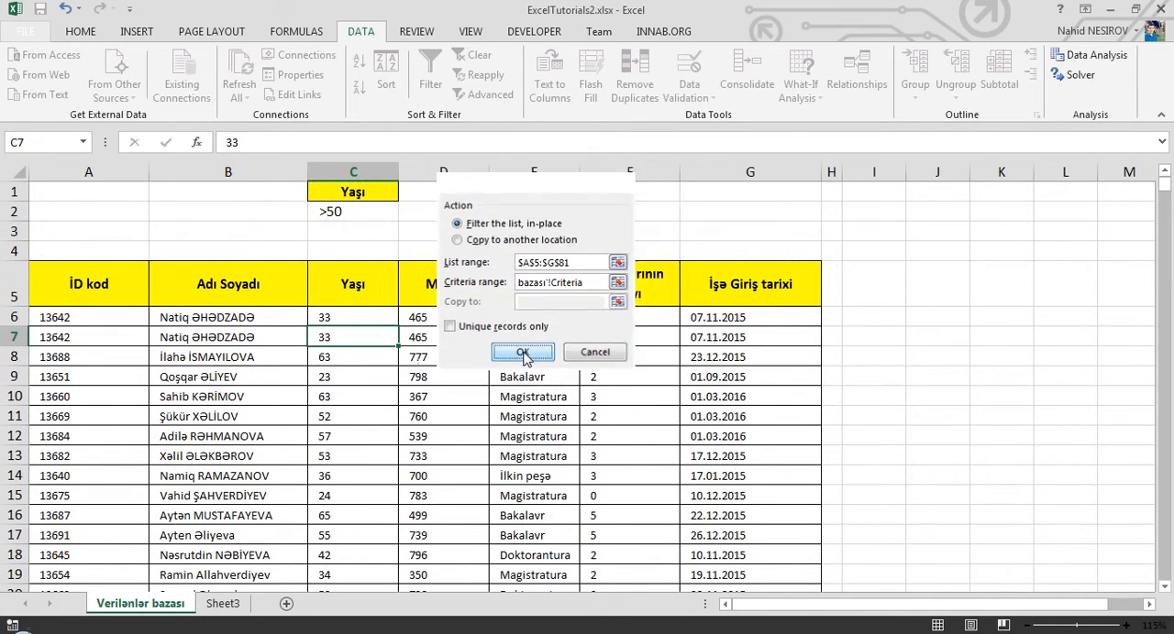
- Examine the ages in the filtered list and check the formula behind the age in cell C34
left_click(332, 339)
scroll(332, 341, "down", 4)
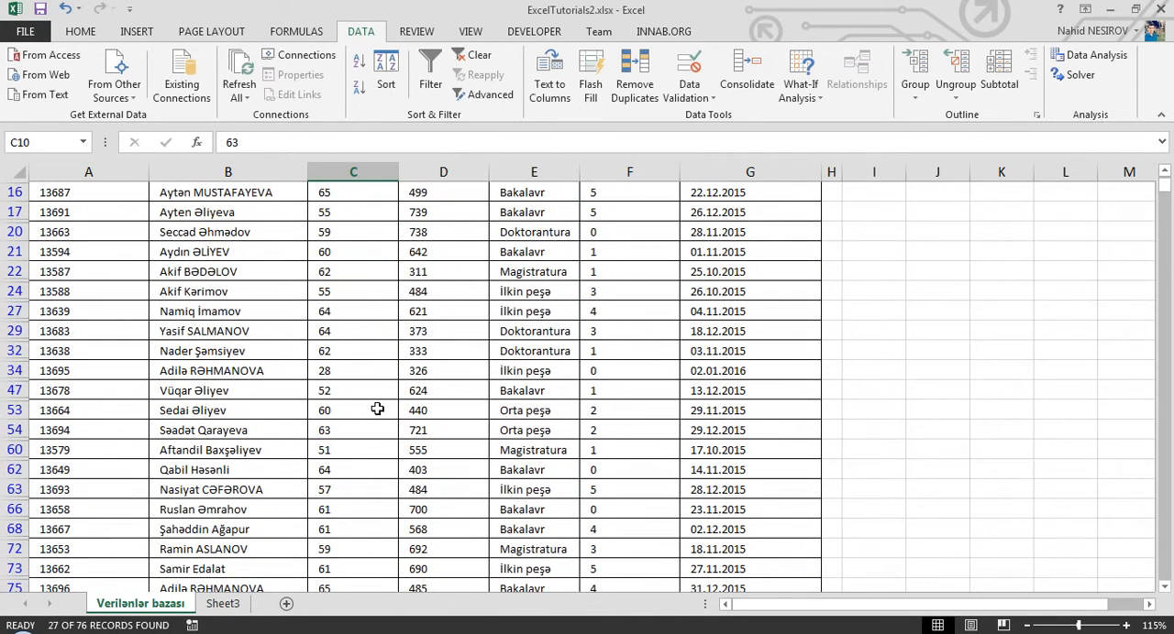
scroll(376, 409, "up", 5)
scroll(377, 409, "down", 2)
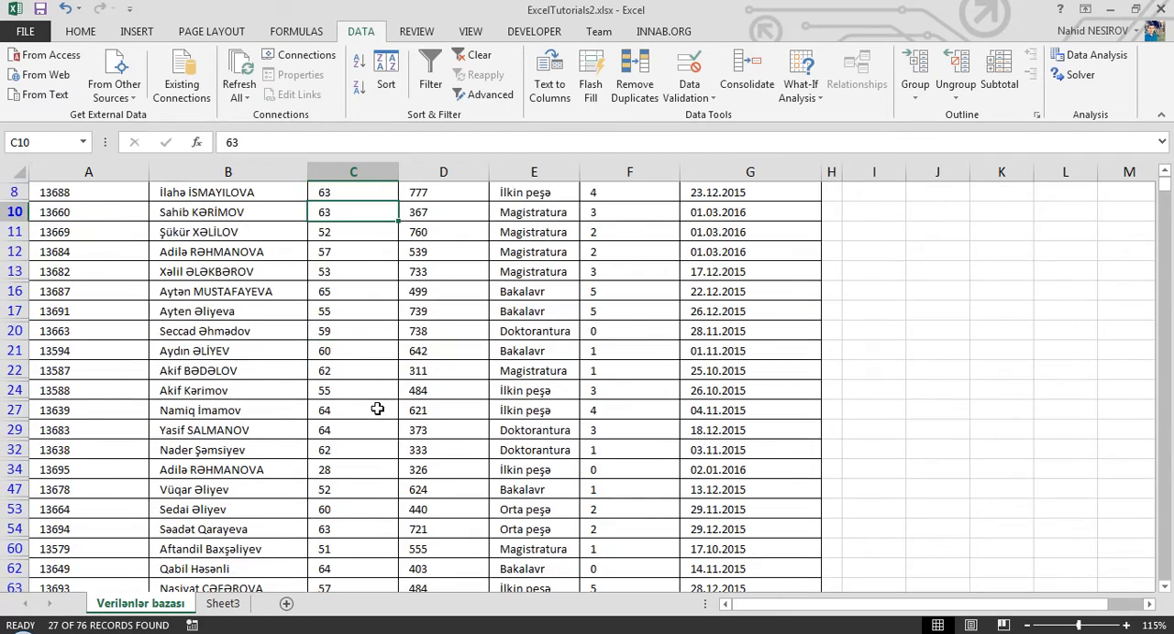
left_click(339, 470)
scroll(339, 470, "down", 5)
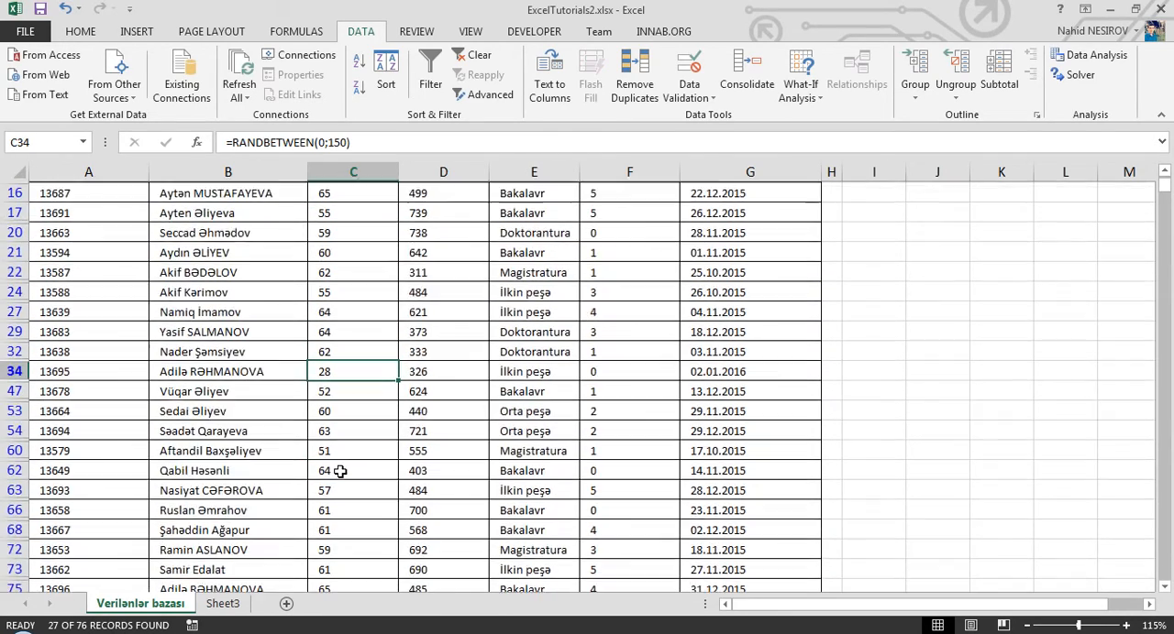
scroll(339, 470, "up", 2)
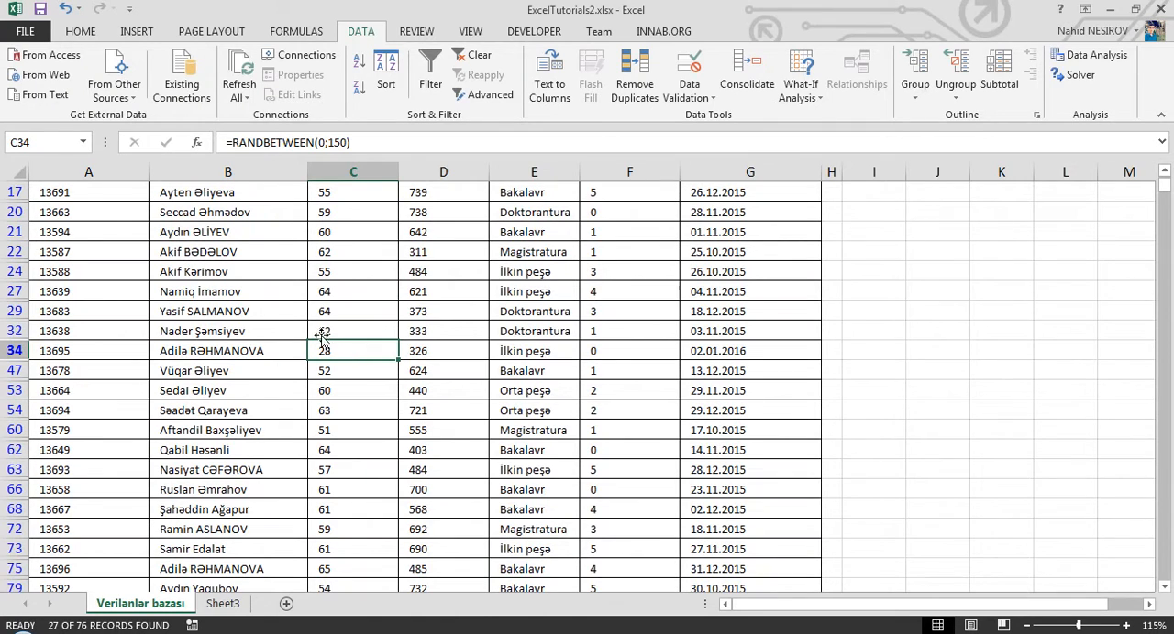
left_click(343, 334)
left_click(344, 351)
left_click(346, 370)
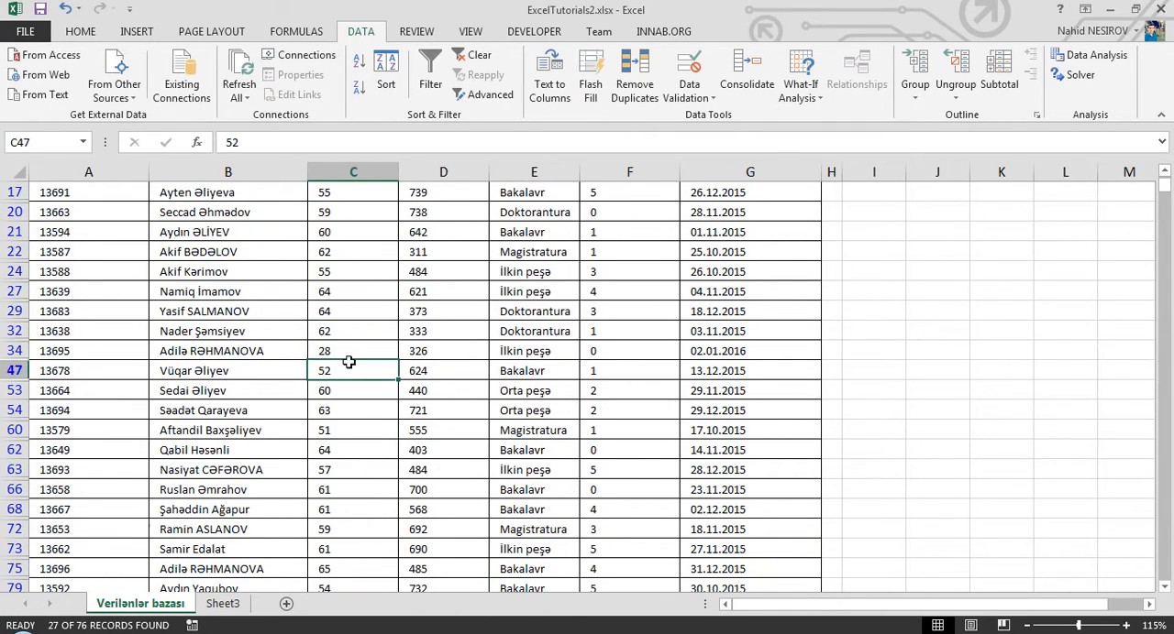
left_click(355, 351)
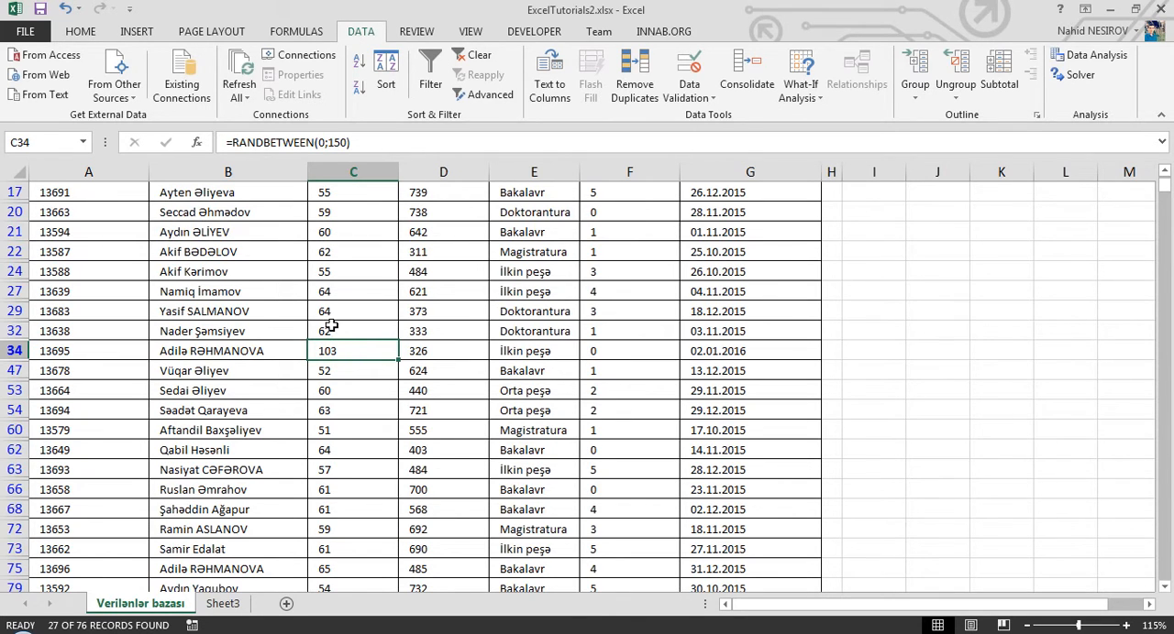
scroll(332, 324, "up", 5)
scroll(349, 422, "down", 3)
scroll(349, 422, "down", 2)
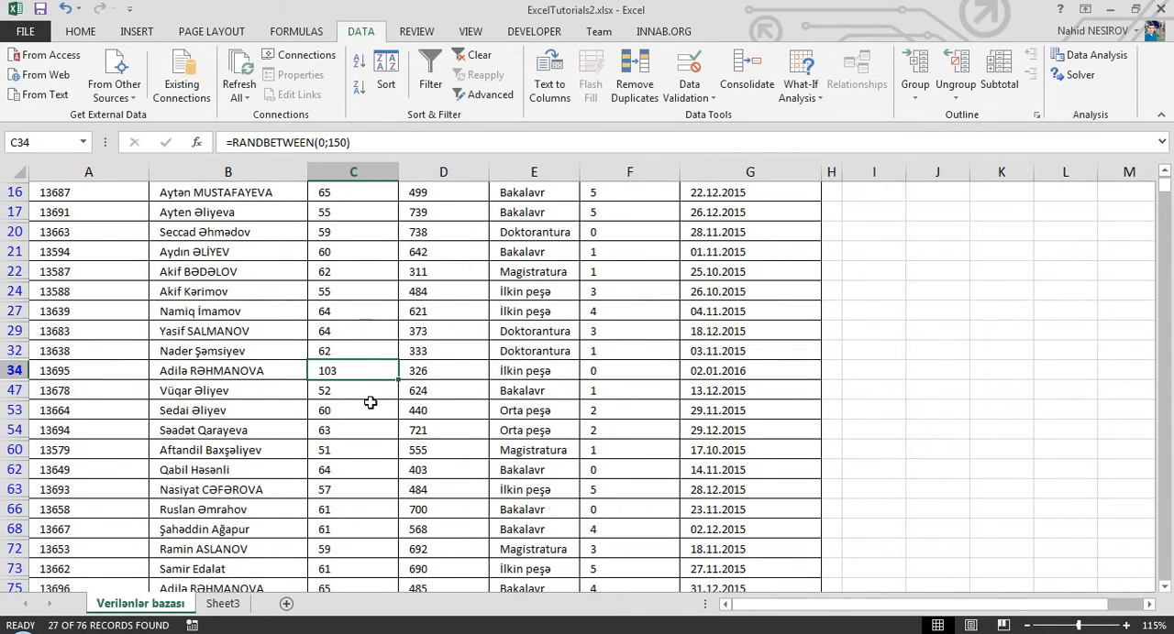
- Delete row 34, the record whose age is generated by a RANDBETWEEN formula
left_click(176, 376)
left_click(11, 371)
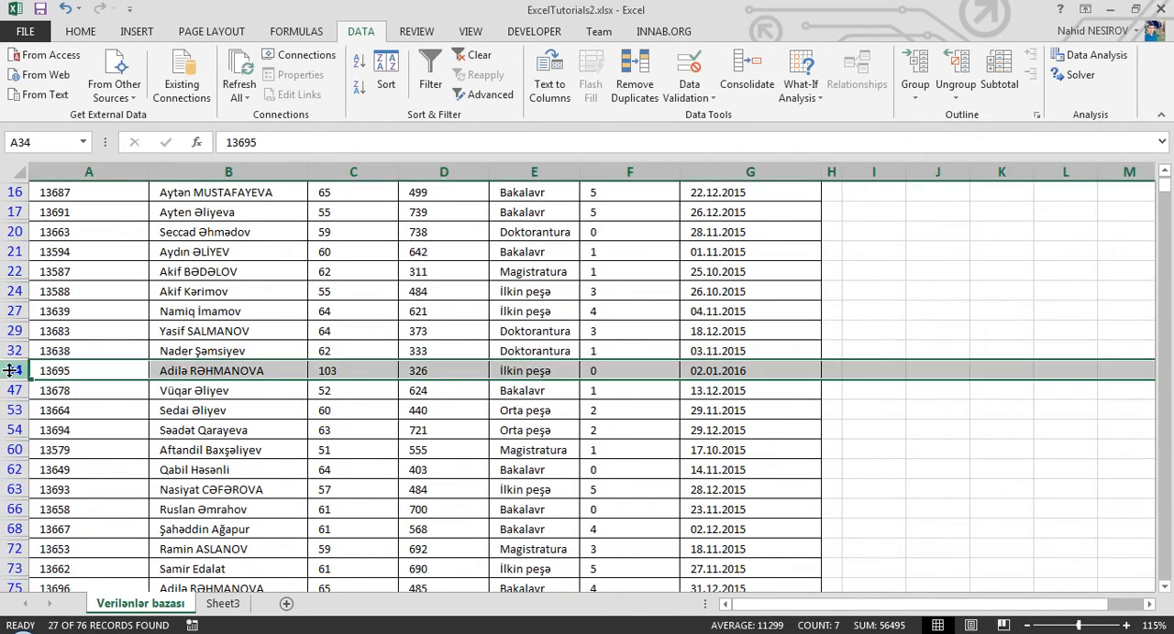
right_click(13, 371)
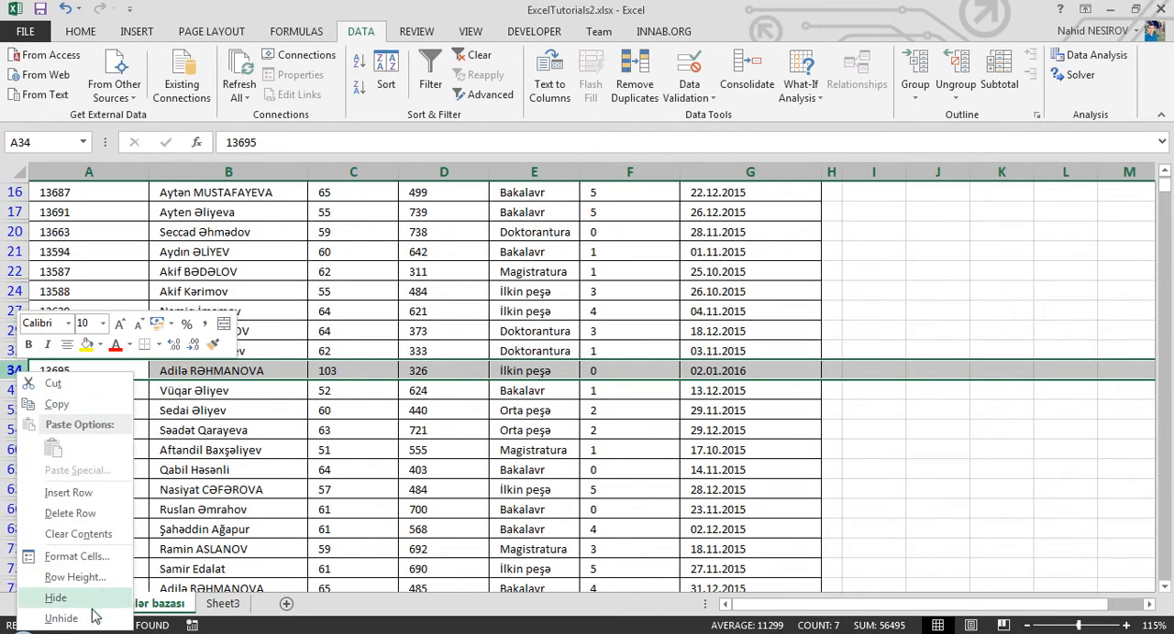
left_click(83, 513)
left_click(357, 292)
scroll(374, 298, "up", 4)
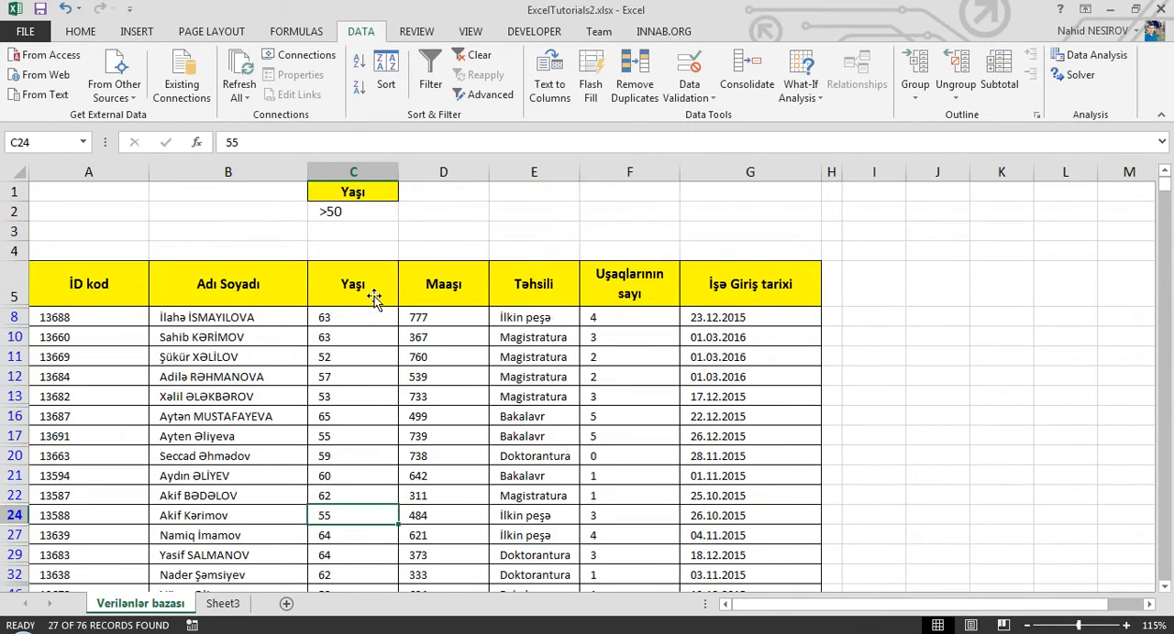
- Reapply the in-place Advanced Filter to list A5:G80 with criteria range C1:C2, and look through the filtered records
left_click(484, 95)
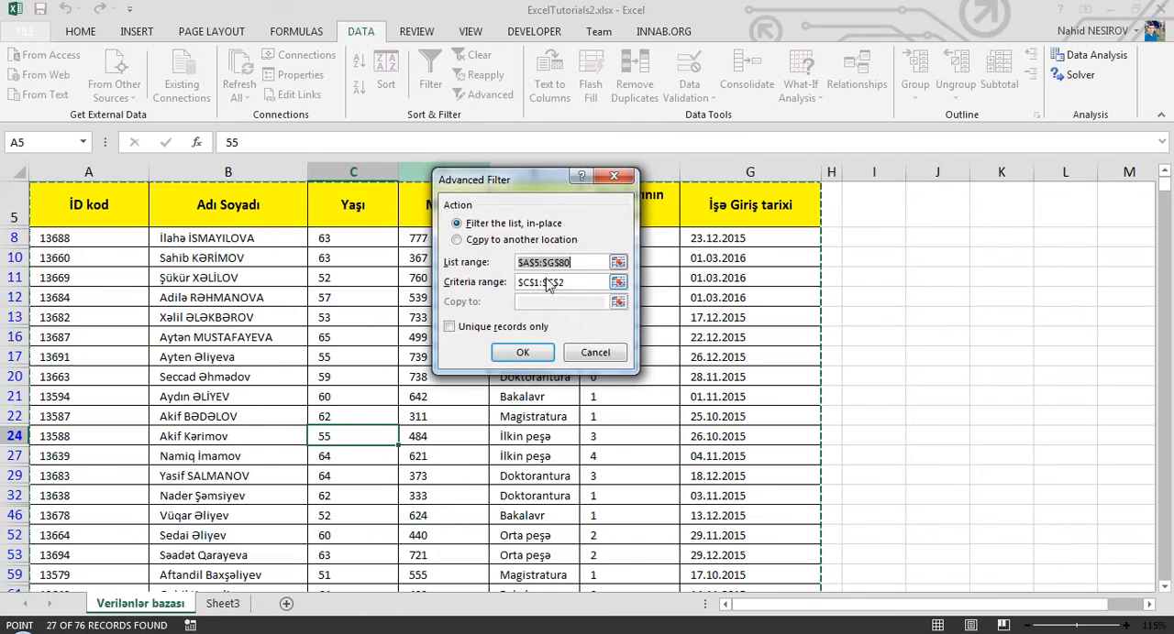
left_click(547, 285)
left_click(523, 352)
left_click(386, 372)
scroll(381, 376, "down", 2)
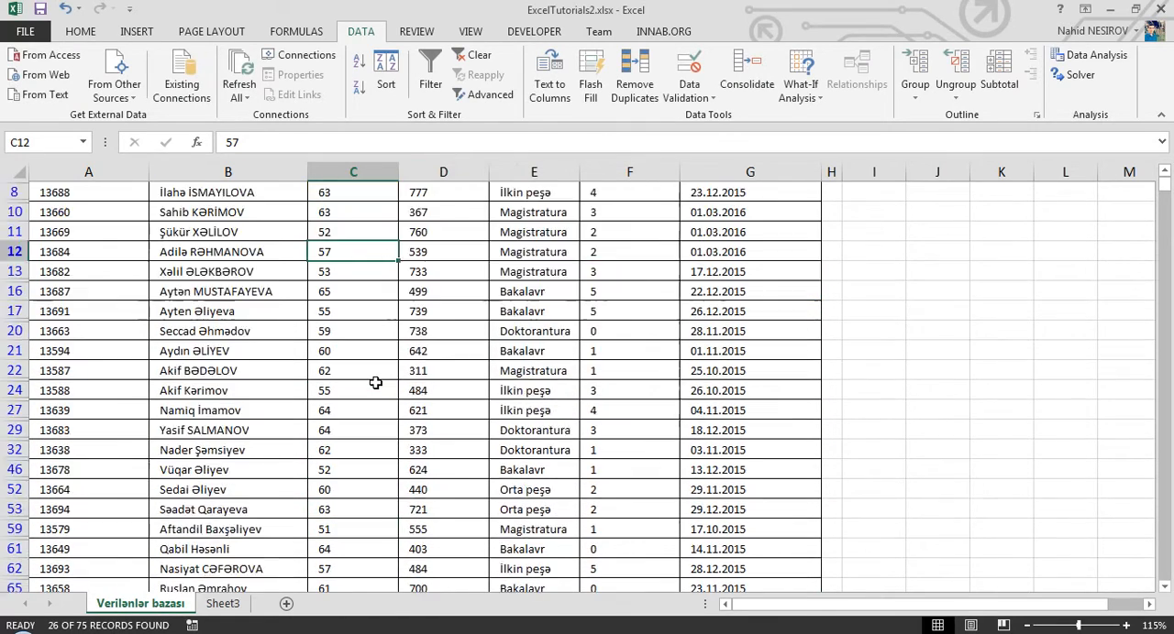
scroll(375, 384, "down", 3)
scroll(375, 384, "up", 5)
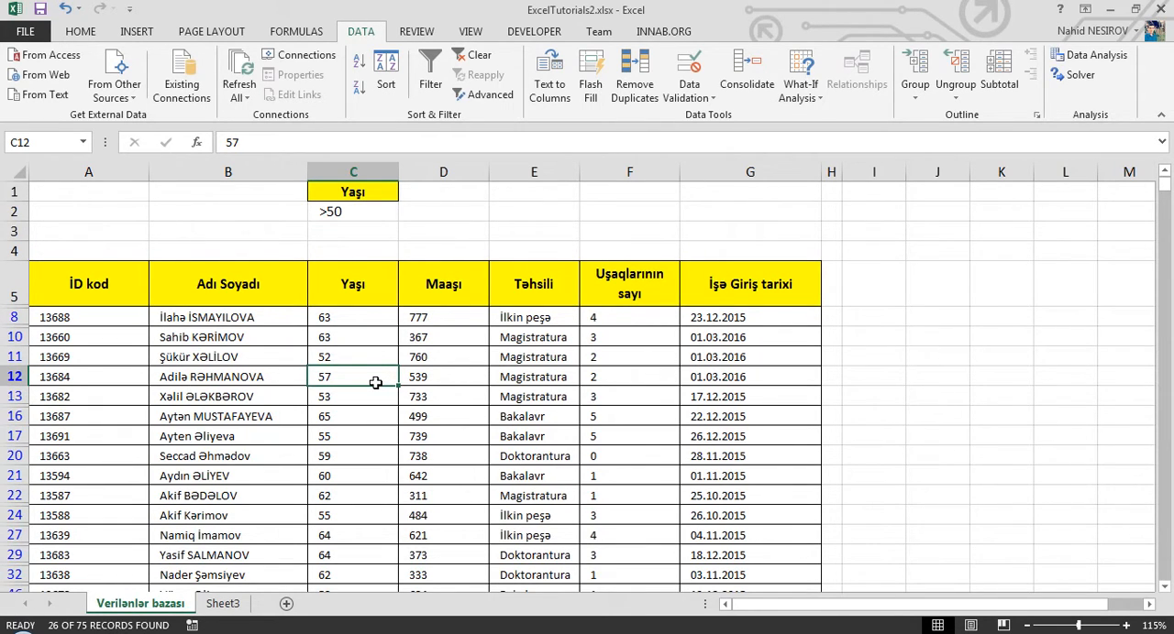
- Copy the age criteria block C1:C2 into the adjacent cells D1:D2
left_click_drag(349, 188, 355, 211)
key("ctrl+c")
left_click(416, 183)
key("ctrl+v")
- Set the second age criterion in cell D2 to <60
left_click(431, 211)
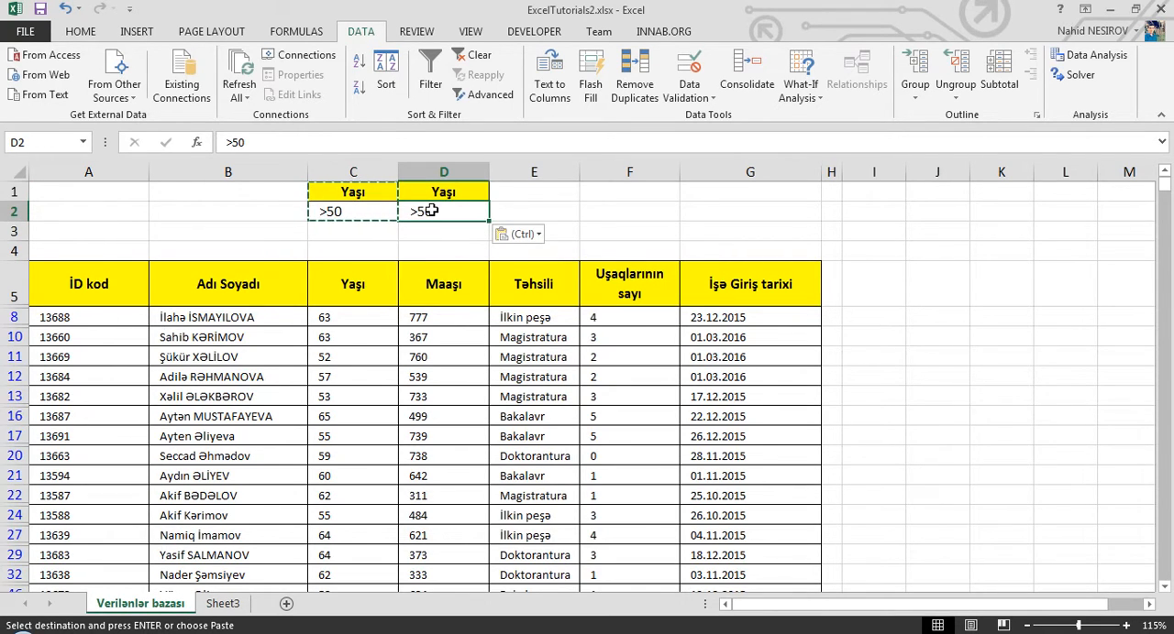
double_click(431, 211)
key("BackSpace")
key("BackSpace")
key("BackSpace")
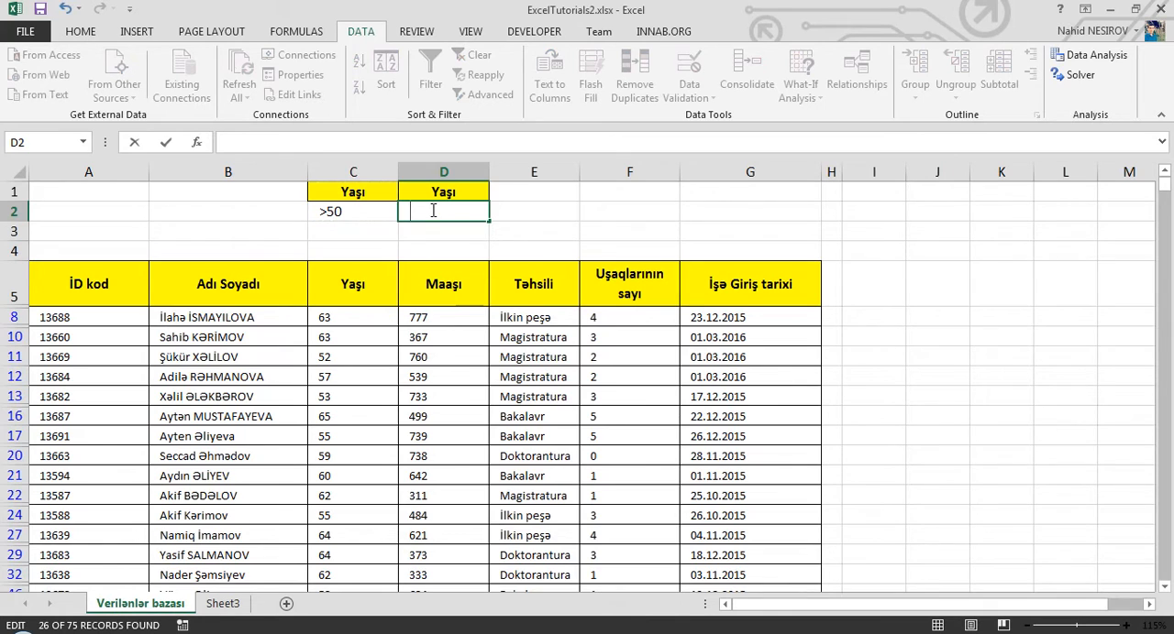
type("<60")
key("Return")
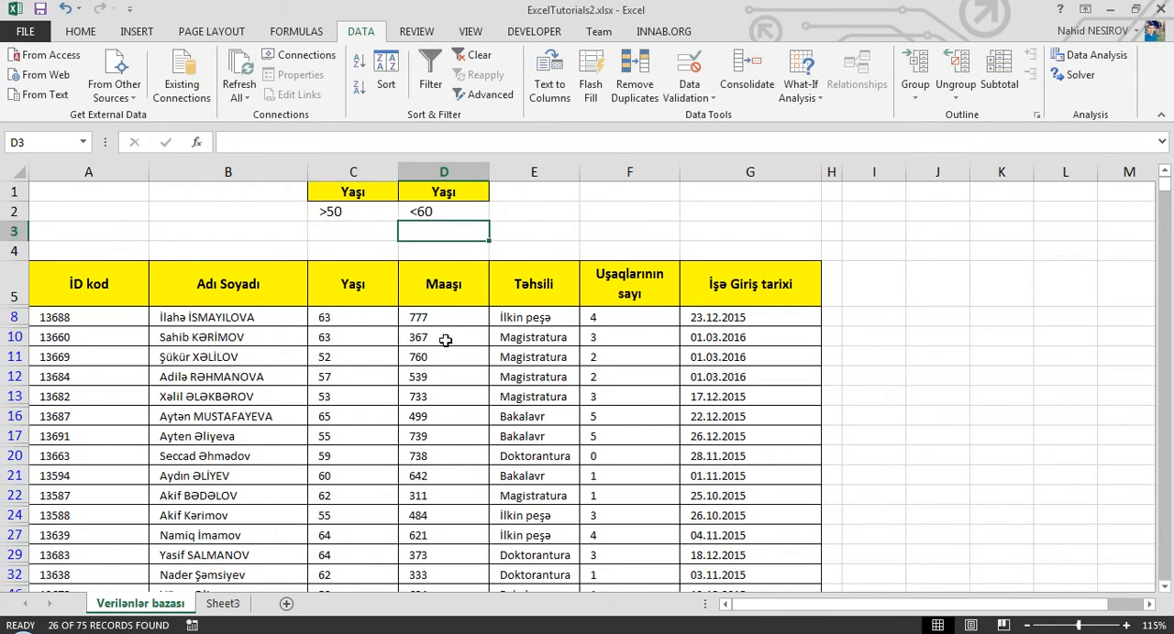
- Filter the list A5:G80 in place with Advanced Filter, extending the criteria range to C1:D2
left_click(292, 424)
left_click(486, 96)
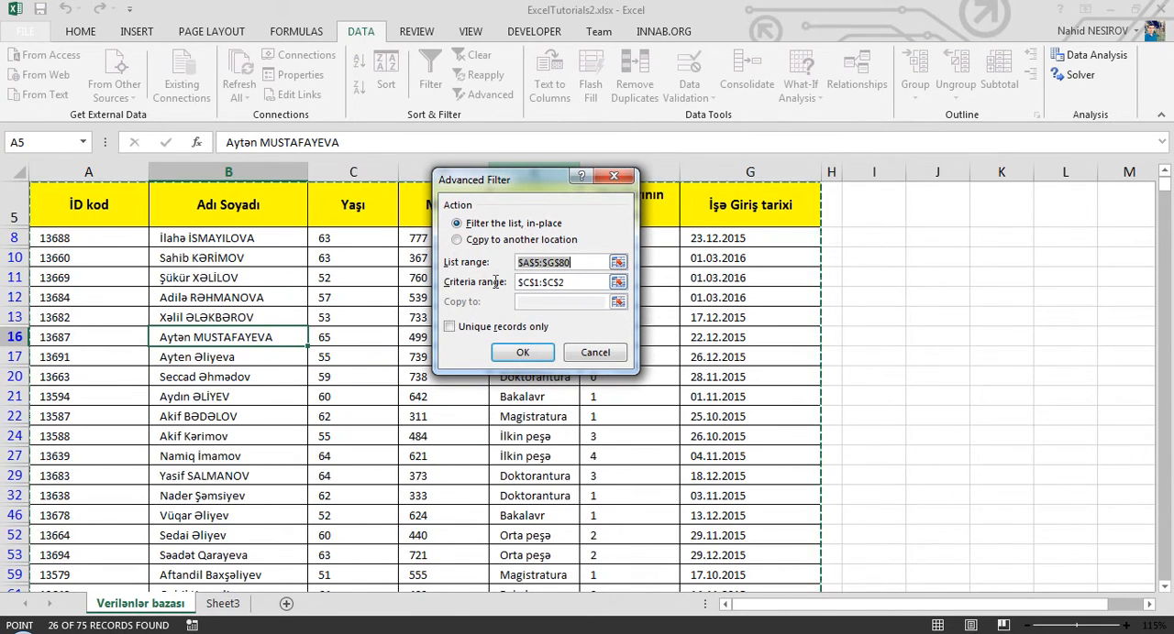
left_click(560, 284)
left_click_drag(584, 284, 475, 283)
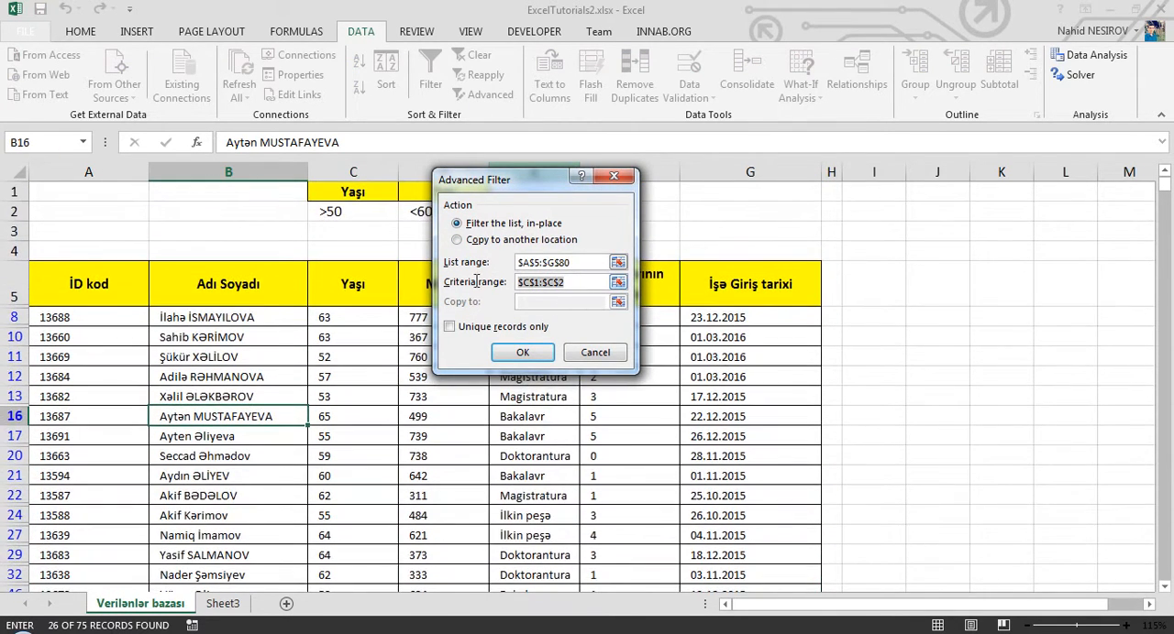
left_click_drag(538, 180, 745, 165)
left_click_drag(358, 194, 424, 215)
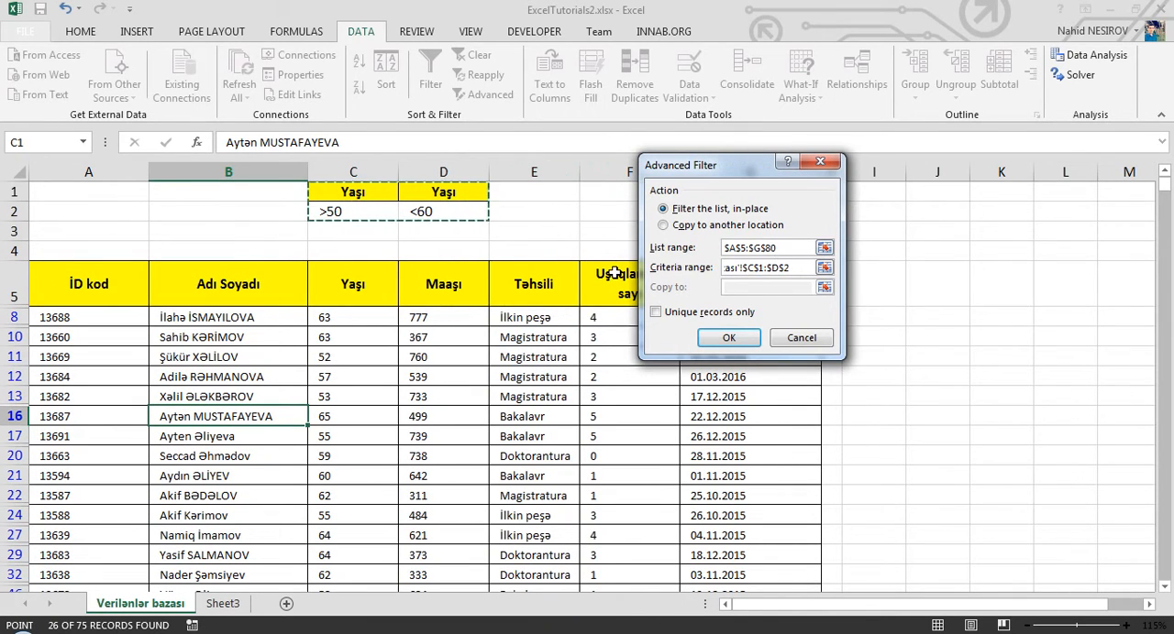
left_click(728, 337)
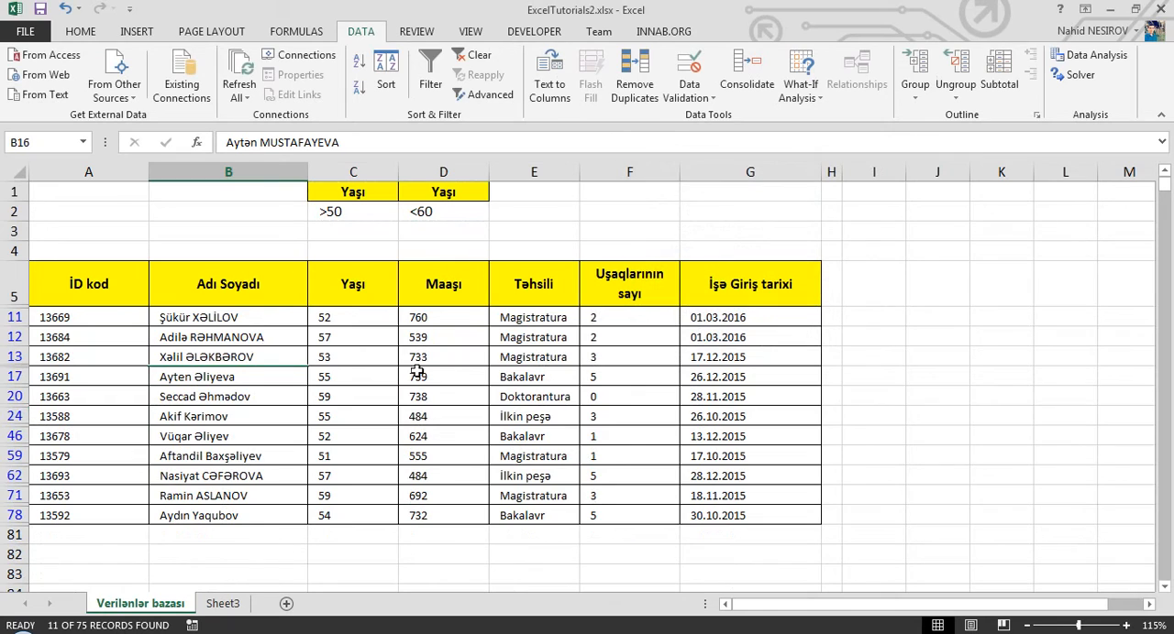
- Check the filtered Yaşı values against the two age criteria in C1:D2
left_click(367, 312)
left_click_drag(350, 513, 349, 312)
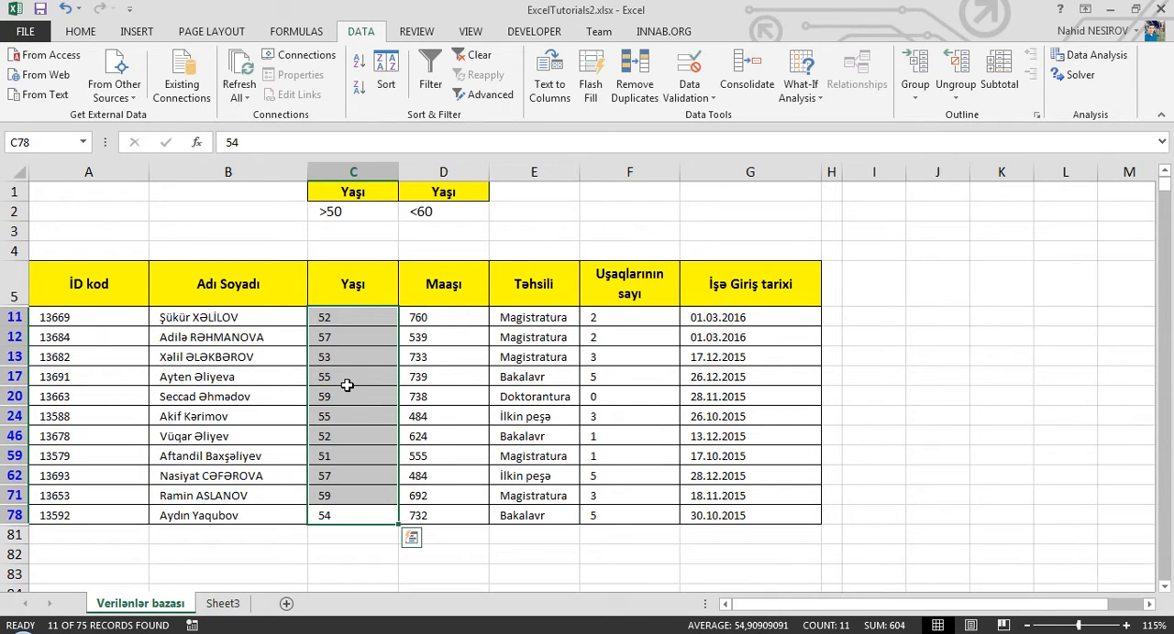
left_click_drag(376, 210, 433, 194)
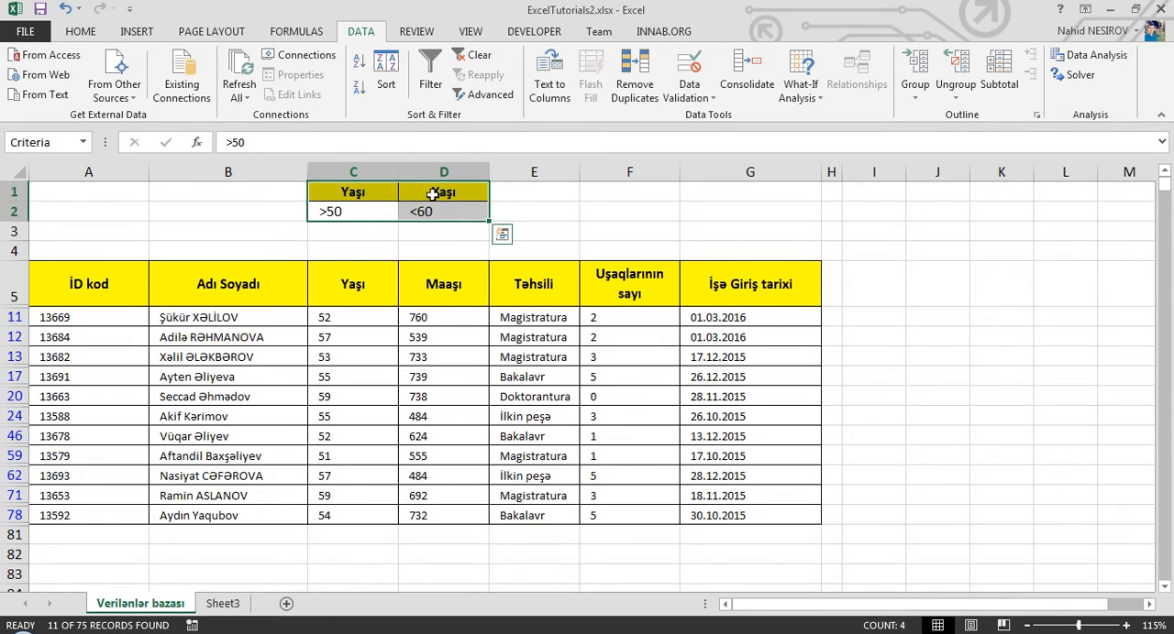
left_click(381, 211)
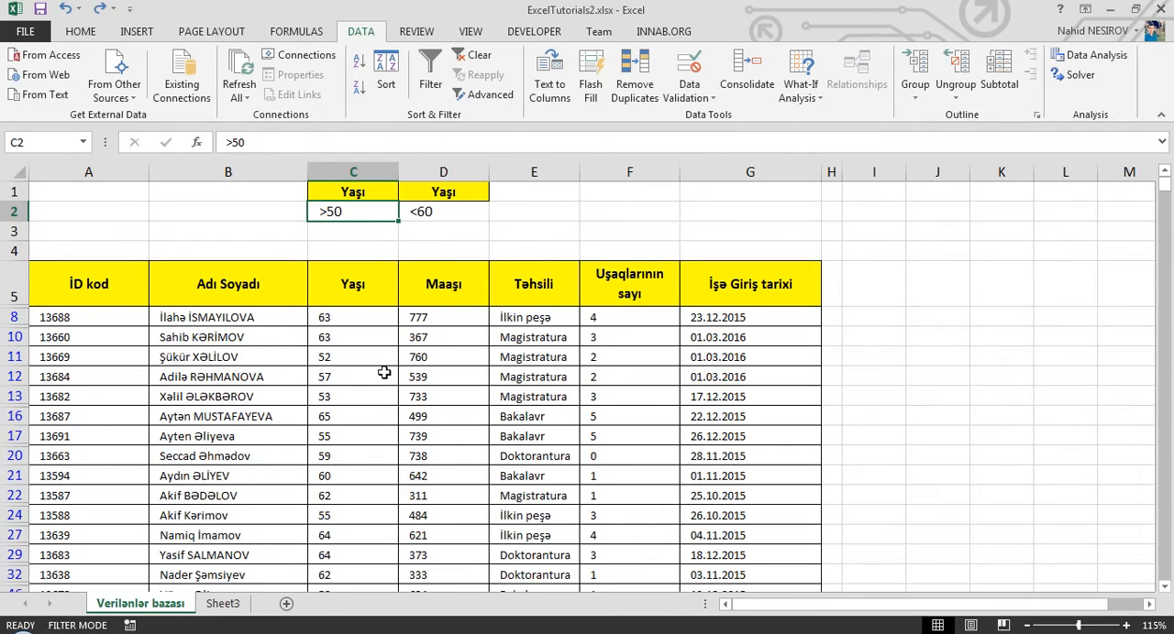
left_click(385, 374)
left_click(341, 217)
left_click(450, 195)
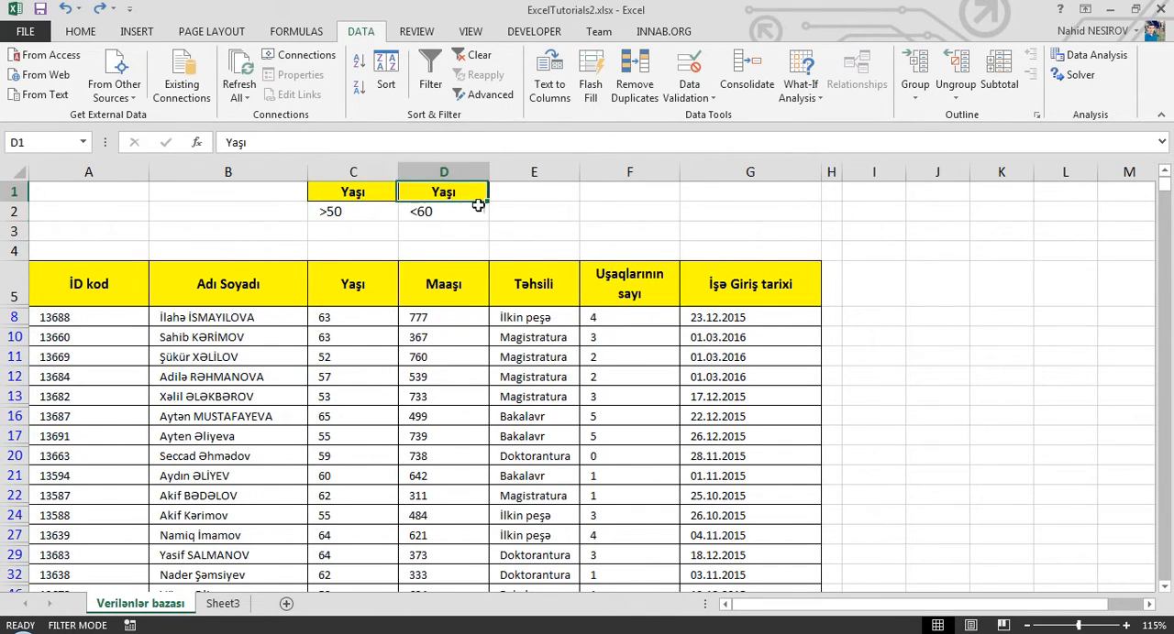
- Replace the criteria heading in D1 with a copy of the Maaşı heading, and set the salary criterion in D2 to <650
left_click(461, 273)
key("ctrl+c")
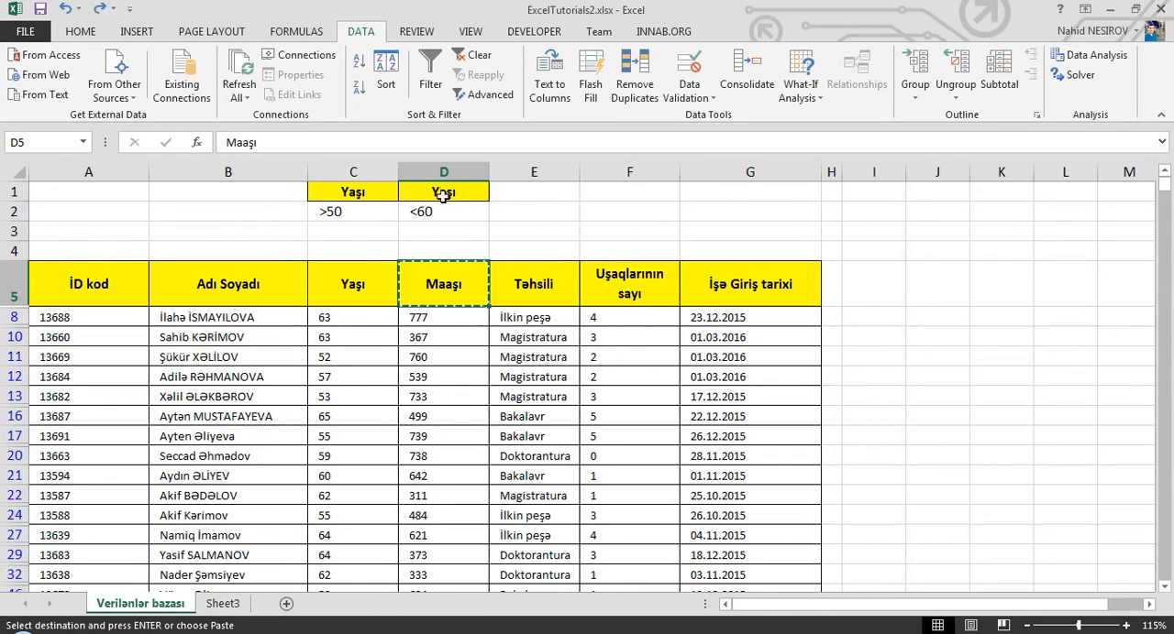
left_click(442, 192)
key("ctrl+v")
left_click(428, 211)
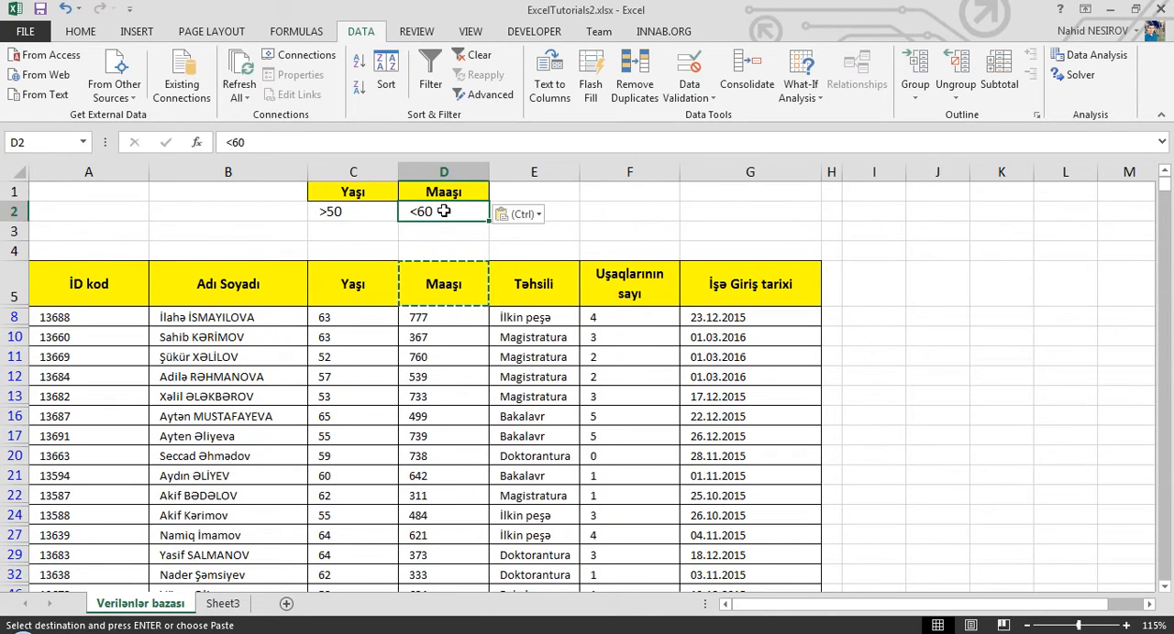
double_click(468, 213)
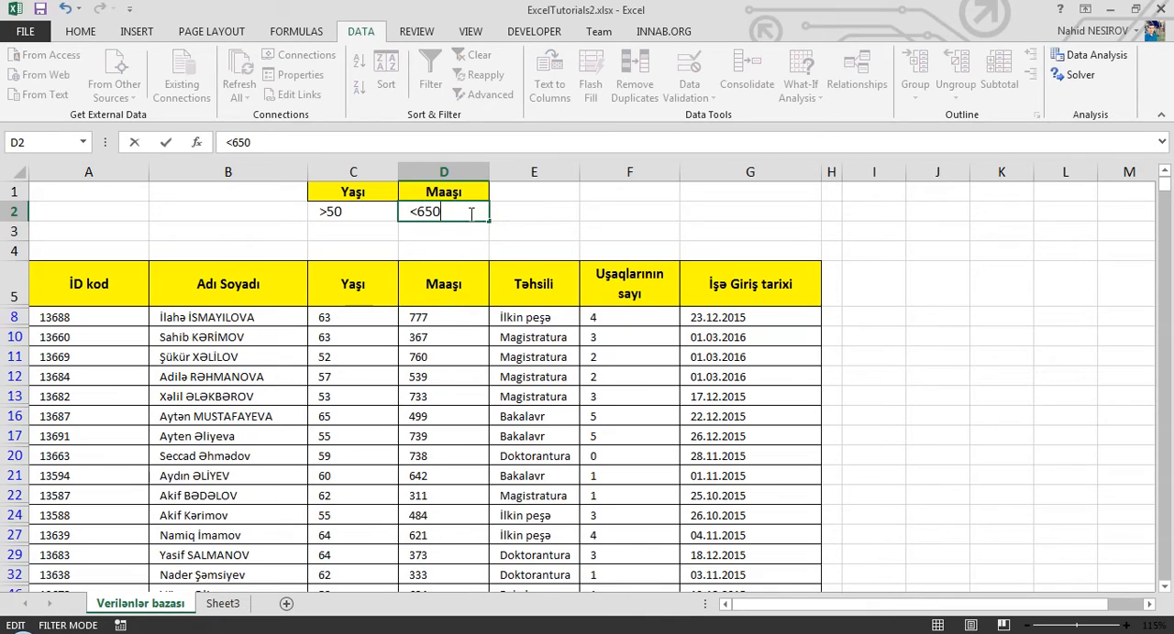
key("Return")
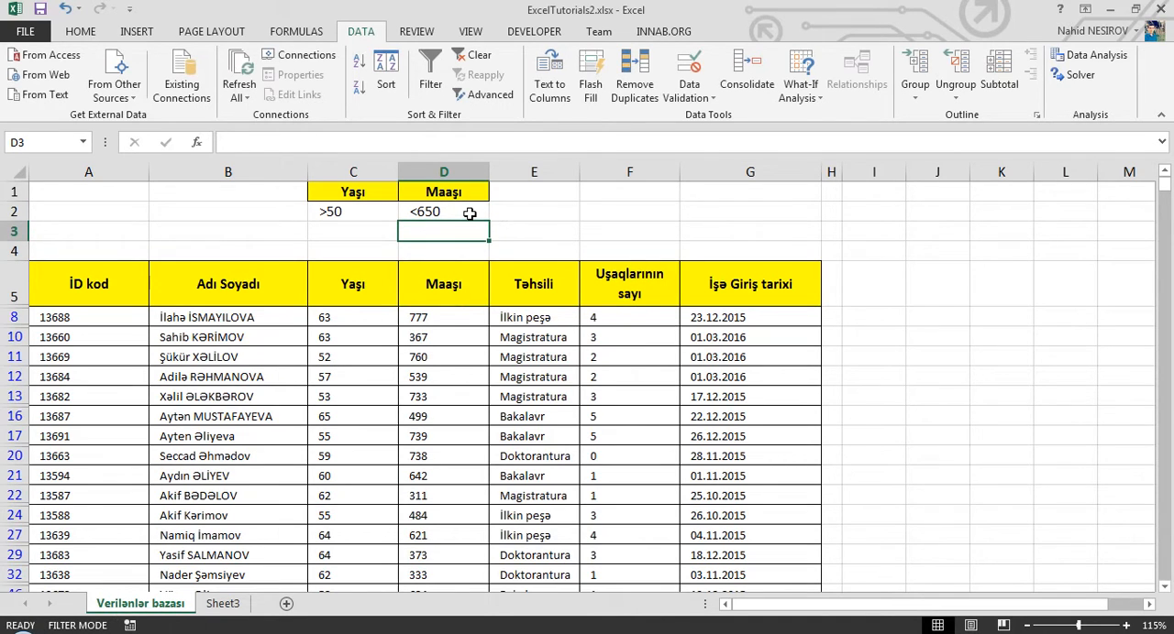
- Change the age criterion in cell C2 to <50
left_click(359, 363)
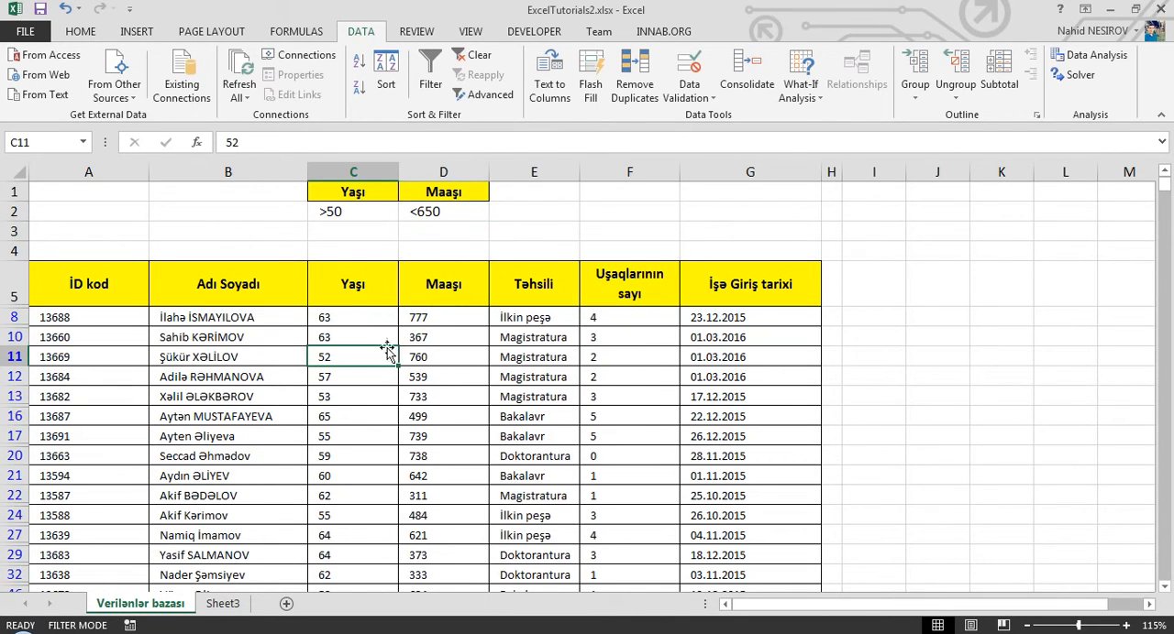
double_click(333, 213)
key("BackSpace")
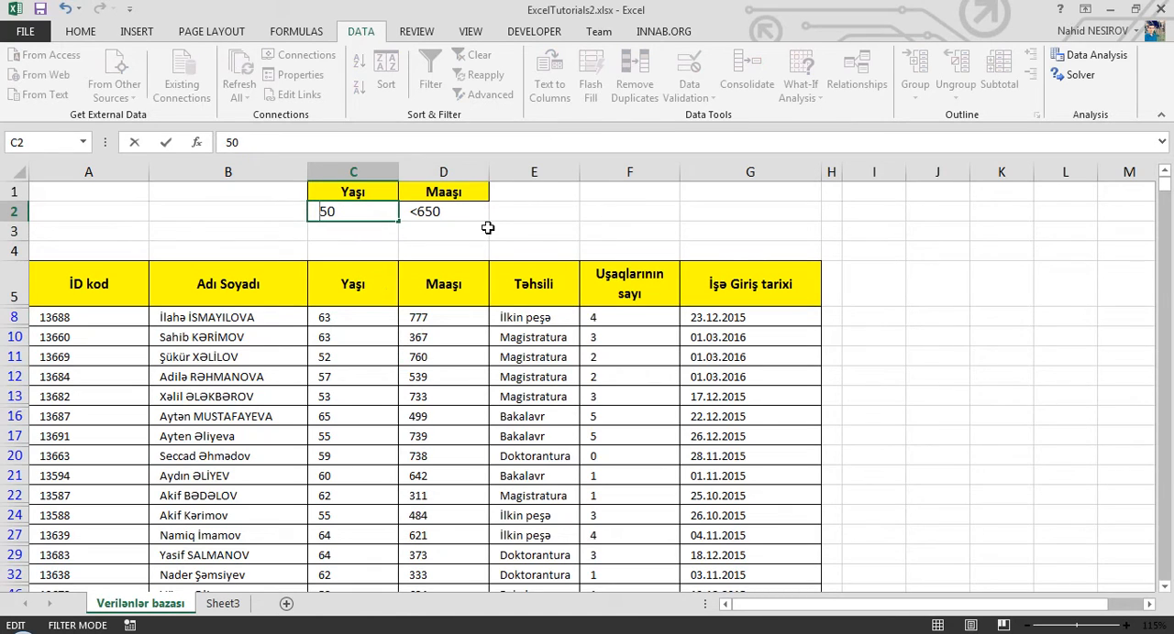
type("<")
key("Return")
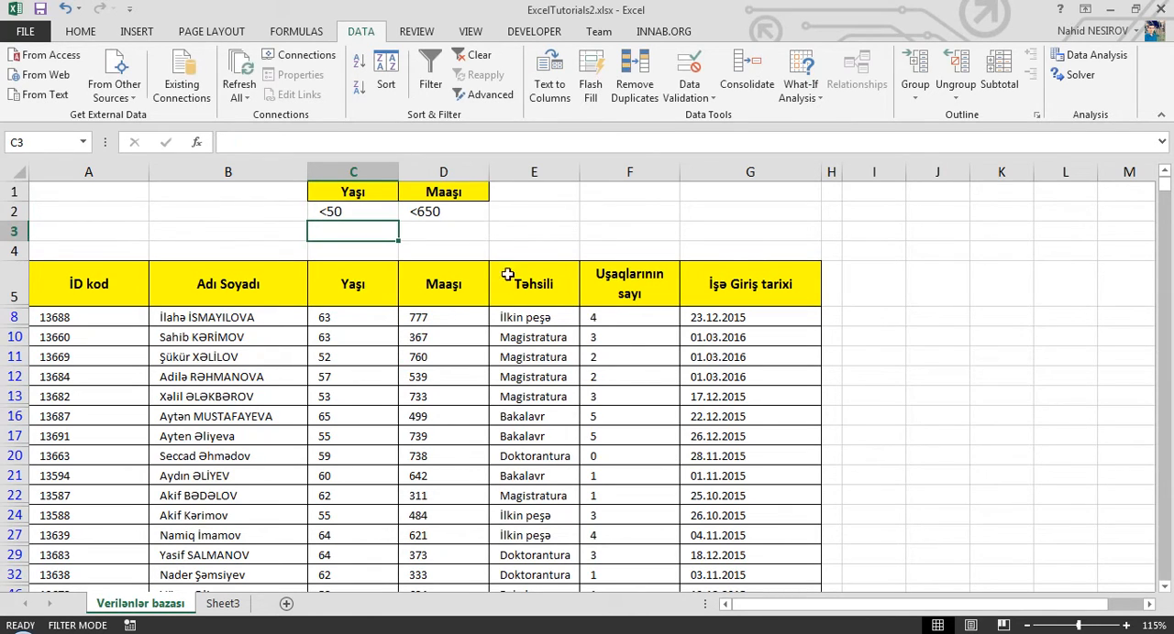
- Change the salary criterion in cell D2 to >650
left_click(417, 213)
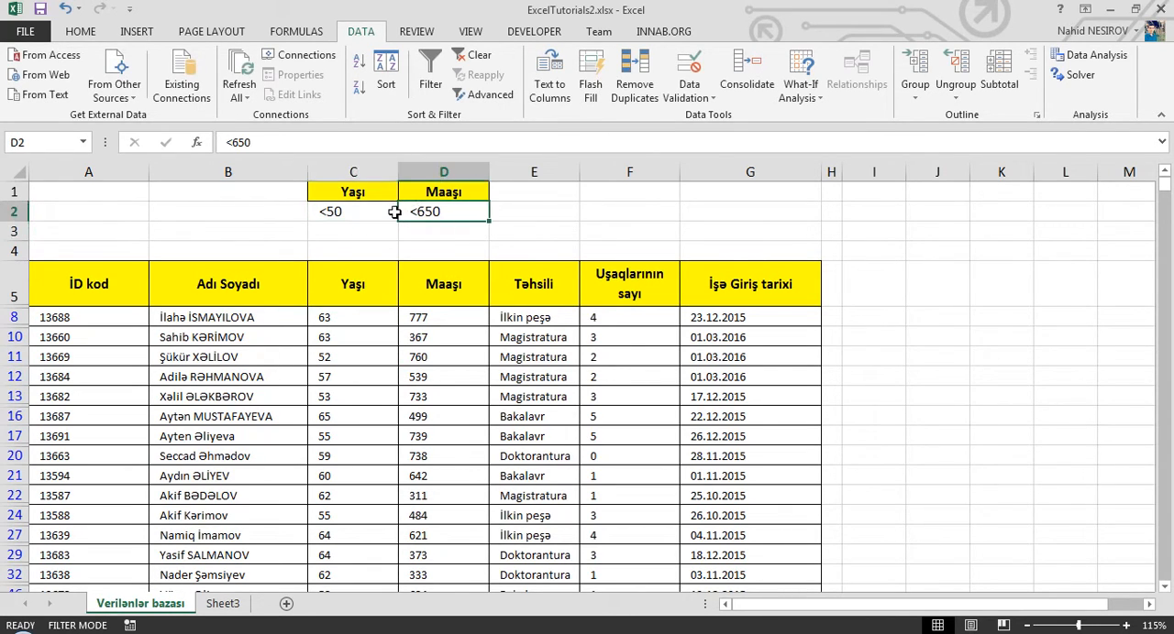
double_click(417, 210)
key("BackSpace")
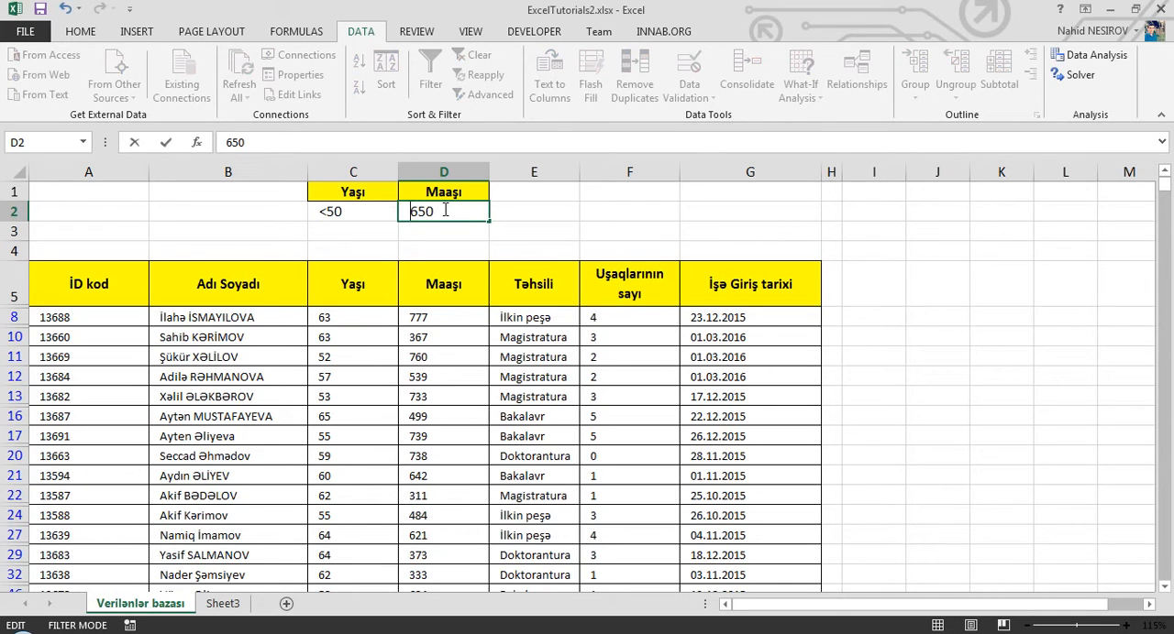
type(">")
key("Return")
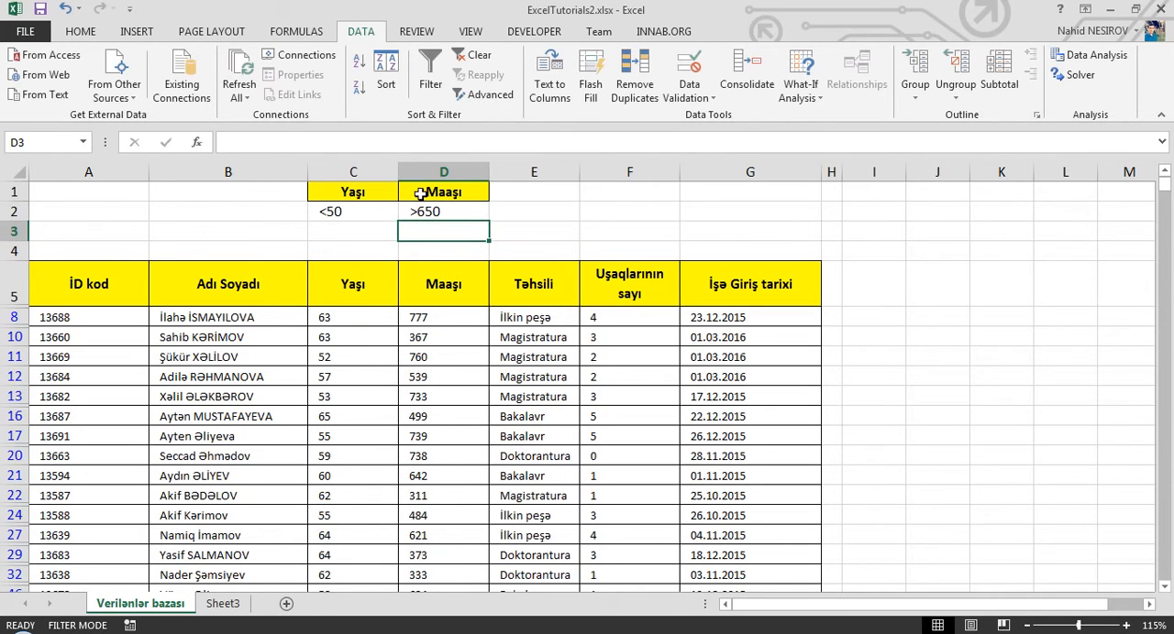
left_click(436, 360)
left_click(487, 97)
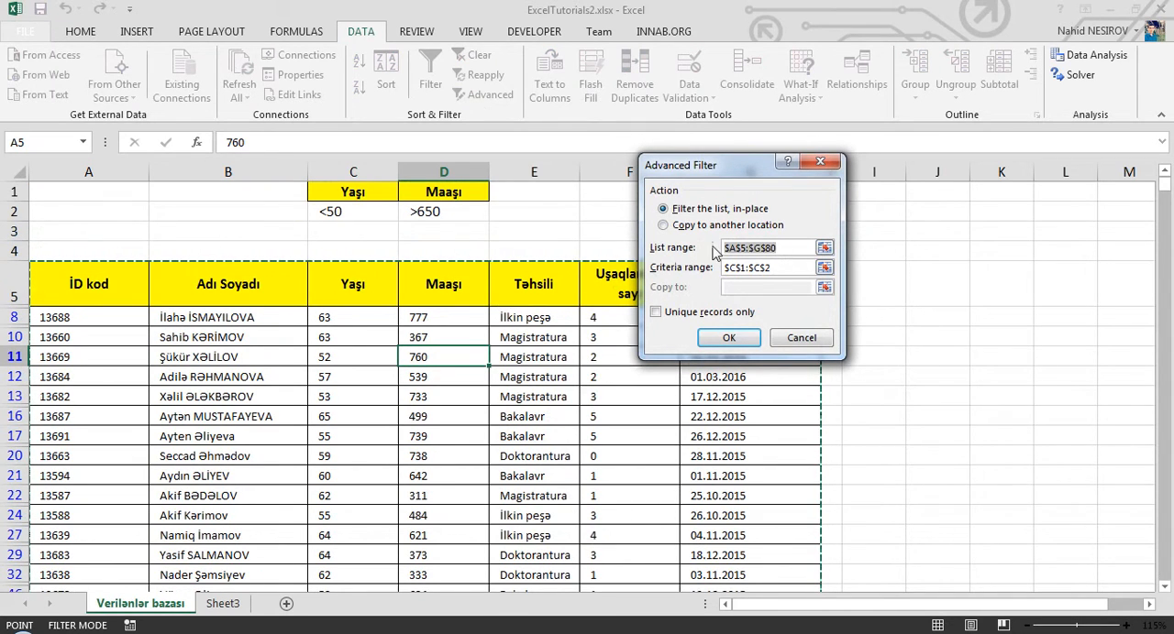
left_click(773, 271)
left_click_drag(353, 191, 450, 210)
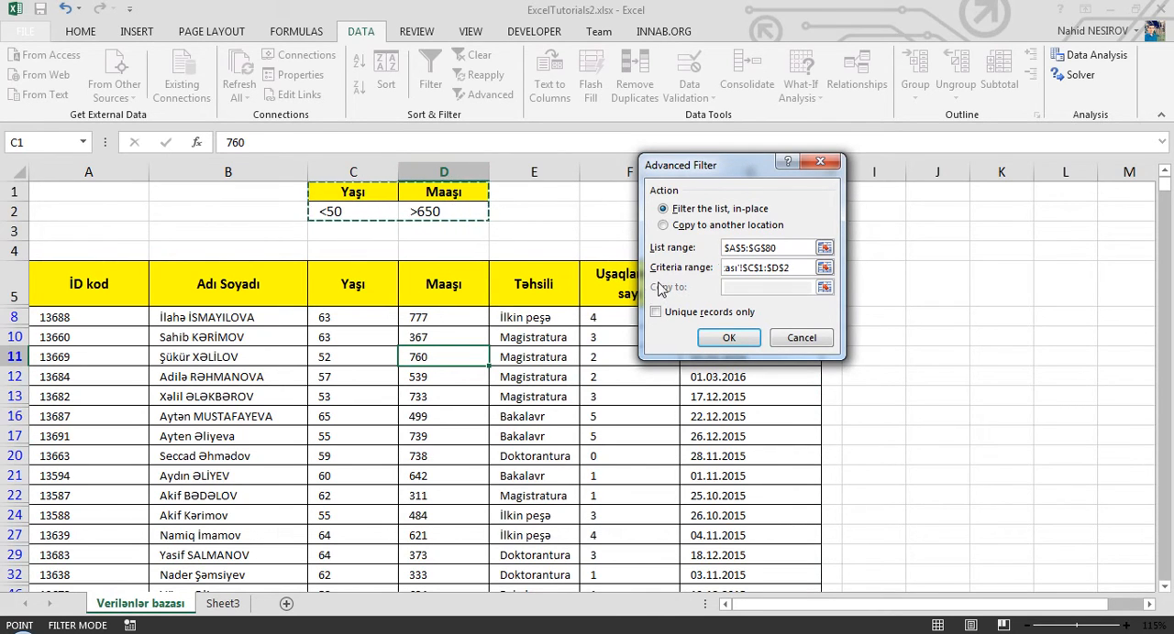
left_click(820, 162)
- Move the >650 salary criterion from D2 down to D3 so it sits one row below the age criterion
left_click(453, 220)
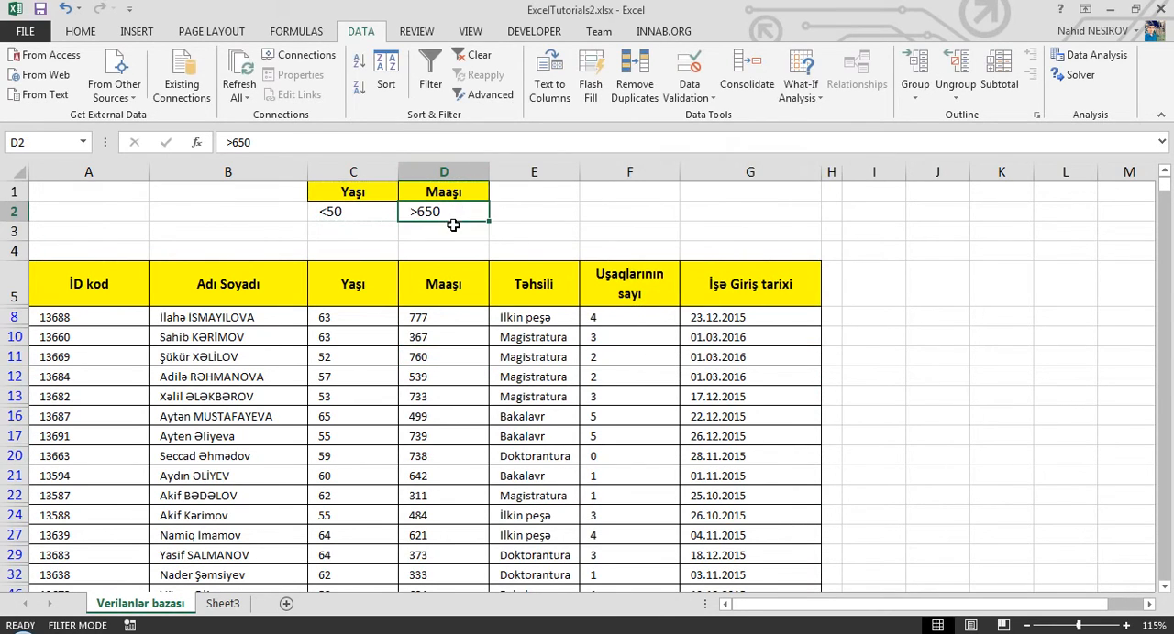
left_click_drag(460, 218, 449, 237)
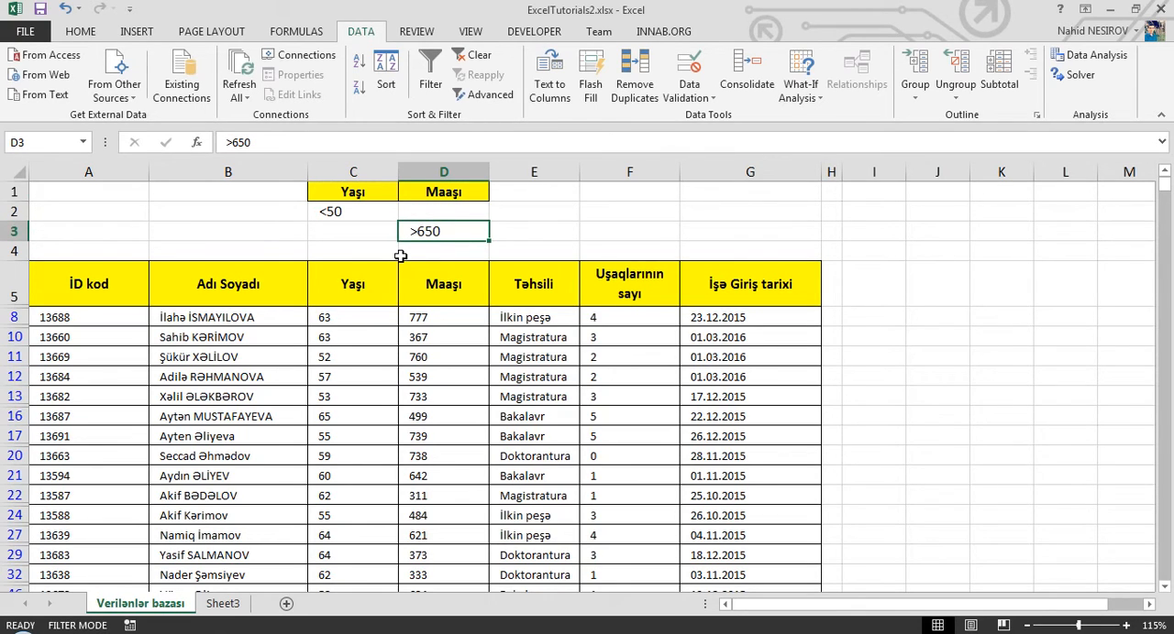
left_click_drag(376, 212, 427, 232)
left_click(425, 229)
left_click(391, 214)
left_click(409, 229)
left_click(428, 232)
- Filter the list A5:G80 in place with Advanced Filter, using C1:D3 as the criteria range
left_click(443, 354)
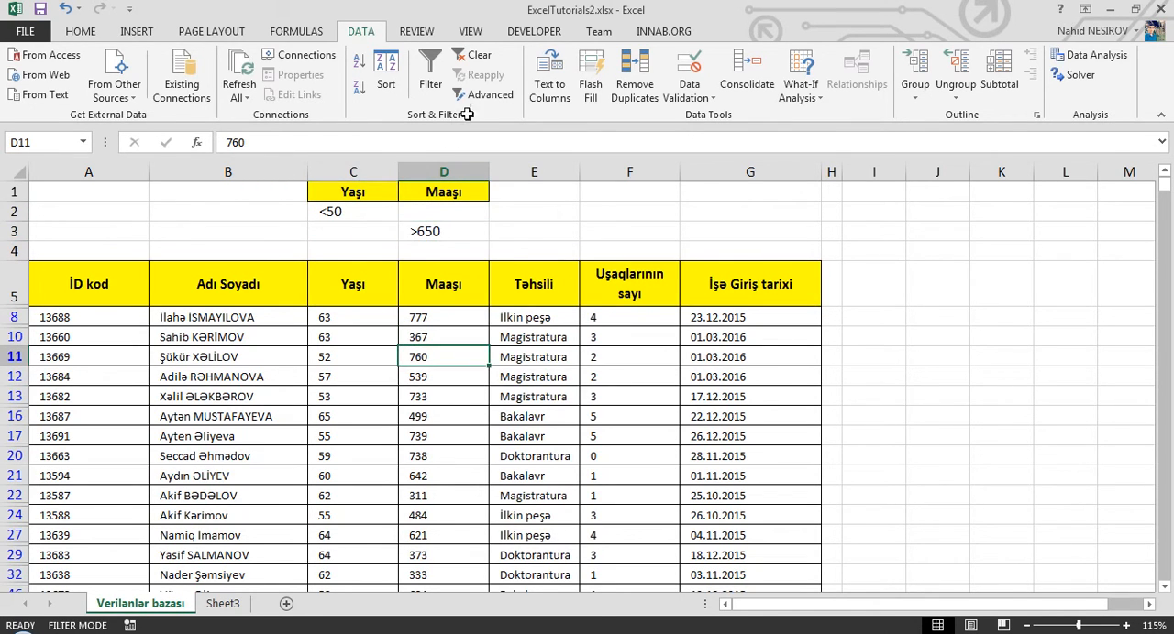
left_click(482, 95)
left_click_drag(773, 268, 463, 231)
left_click(724, 339)
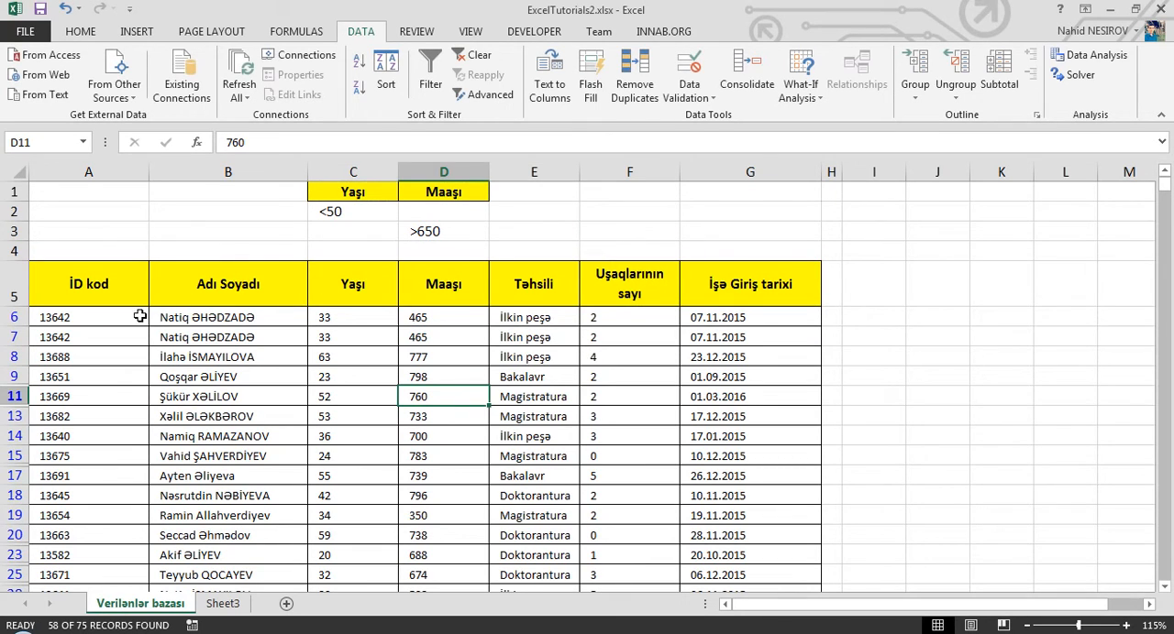
- Compare the age and salary in the first filtered record with the criteria in C2 and D3
left_click_drag(138, 317, 683, 319)
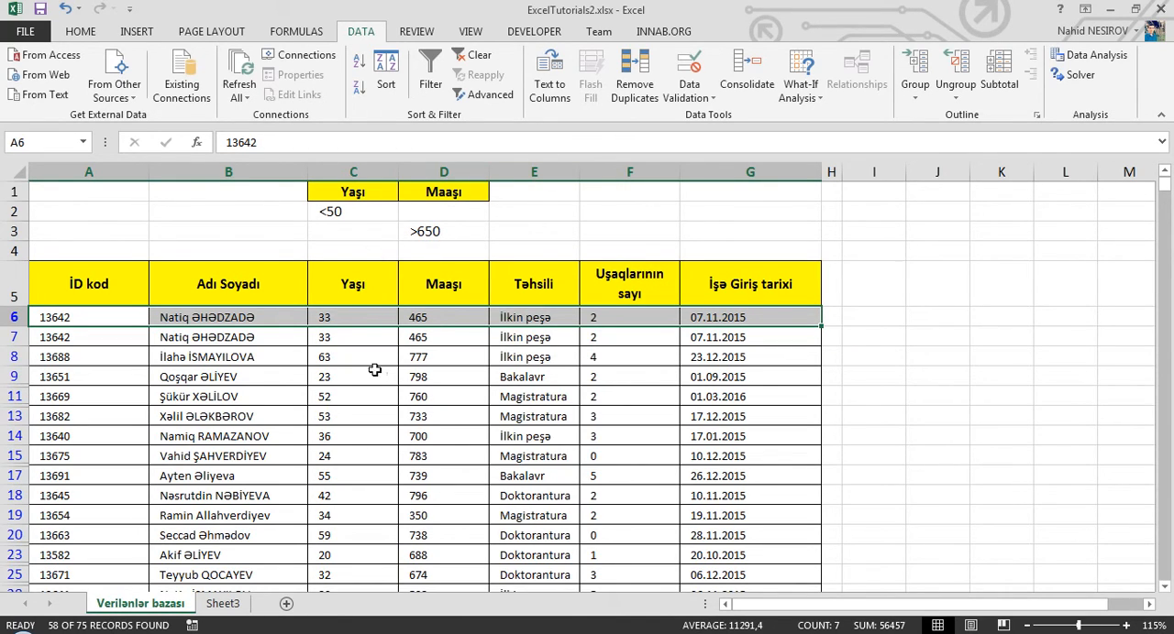
left_click(335, 318)
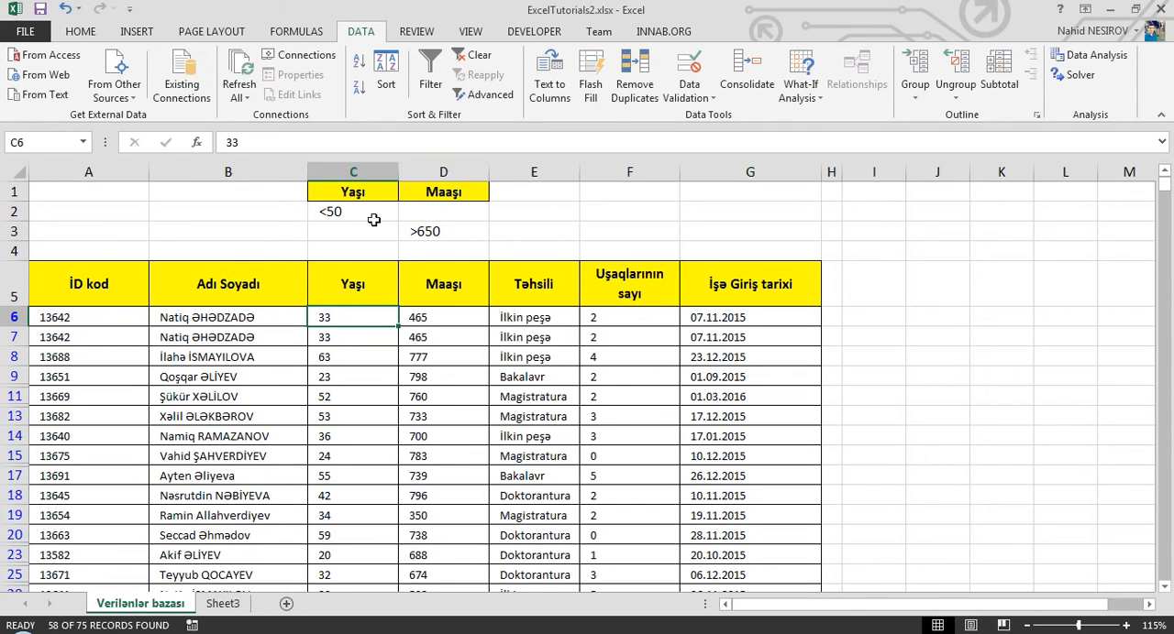
left_click(431, 317)
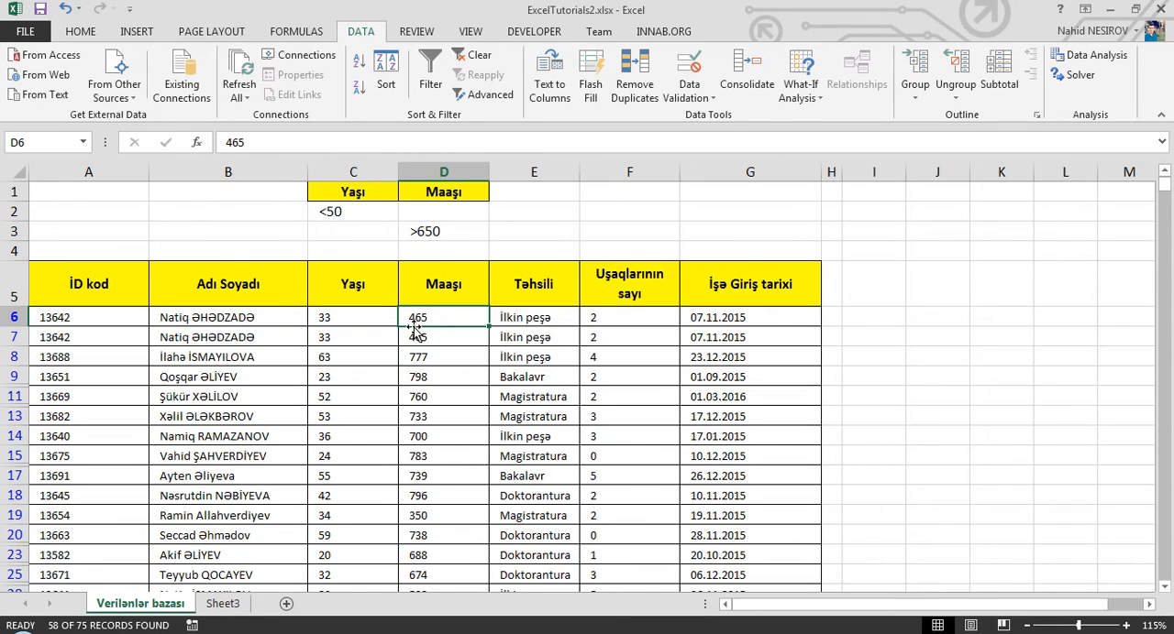
left_click_drag(358, 320, 468, 319)
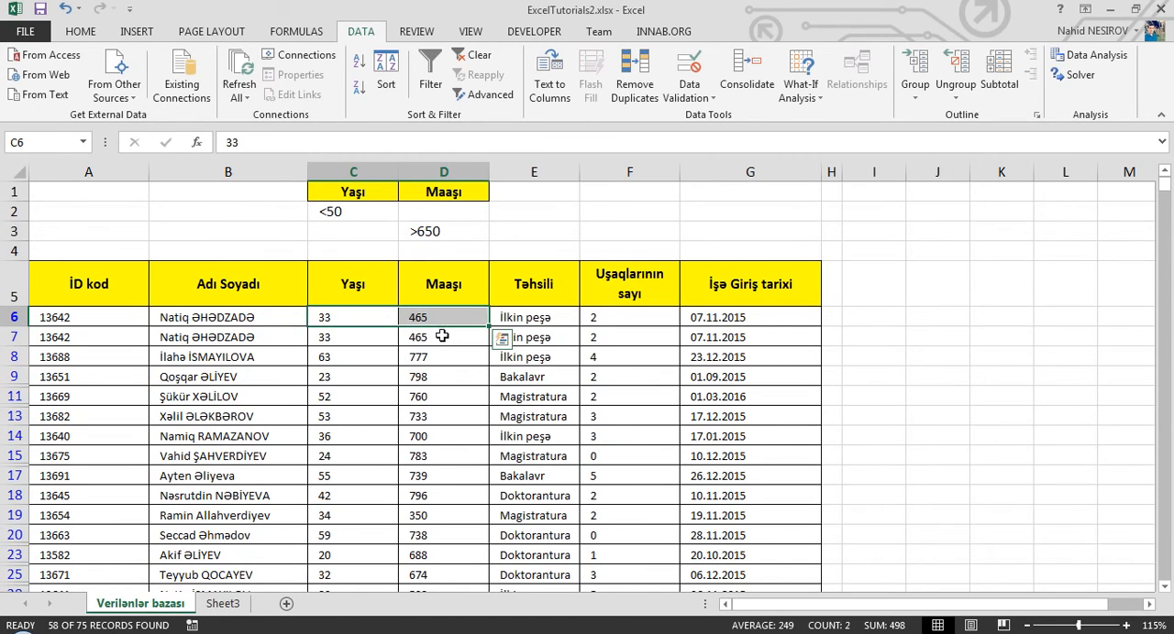
left_click(388, 314)
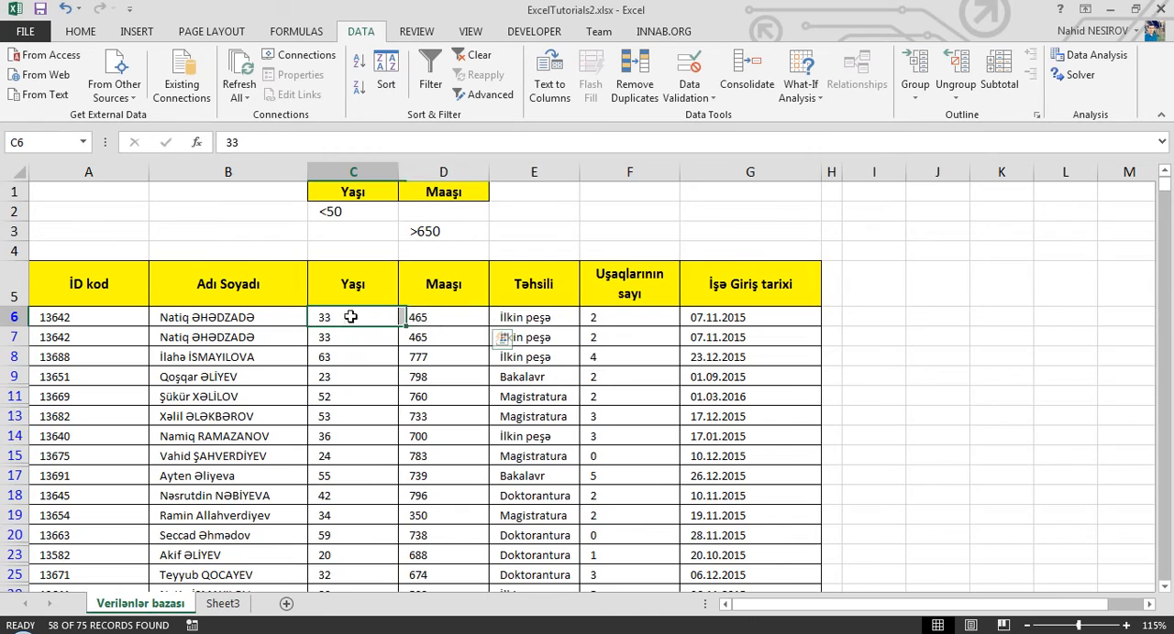
left_click(414, 314)
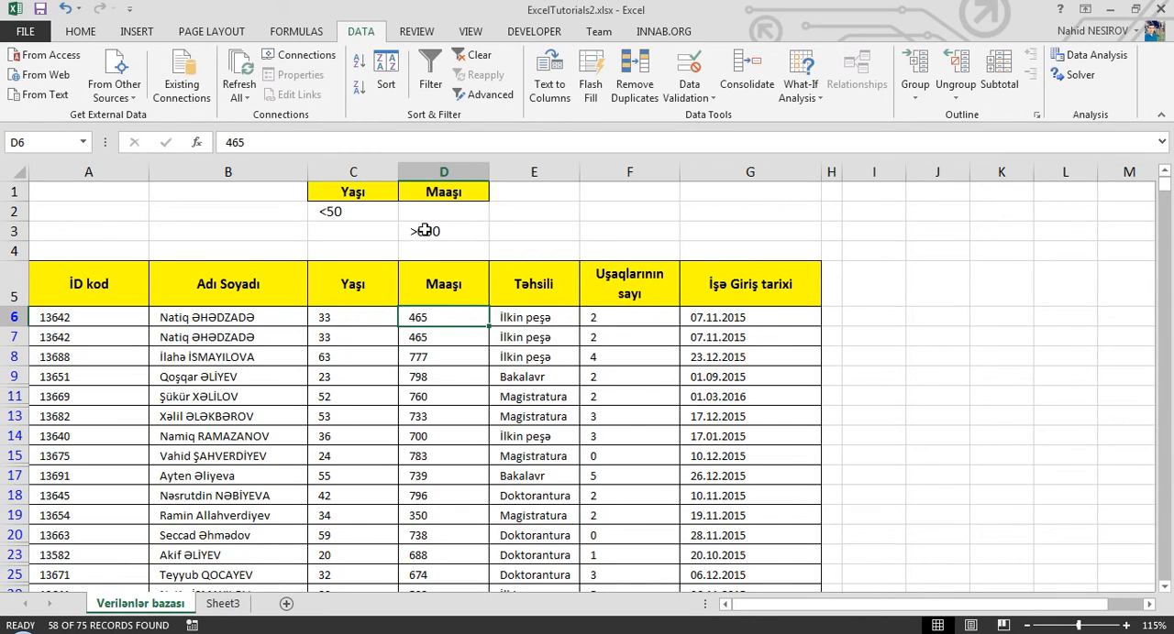
- Move the >650 criterion back to D2 and filter A5:G80 in place with Advanced Filter, using criteria range C1:D2
left_click(424, 230)
left_click_drag(432, 224, 438, 214)
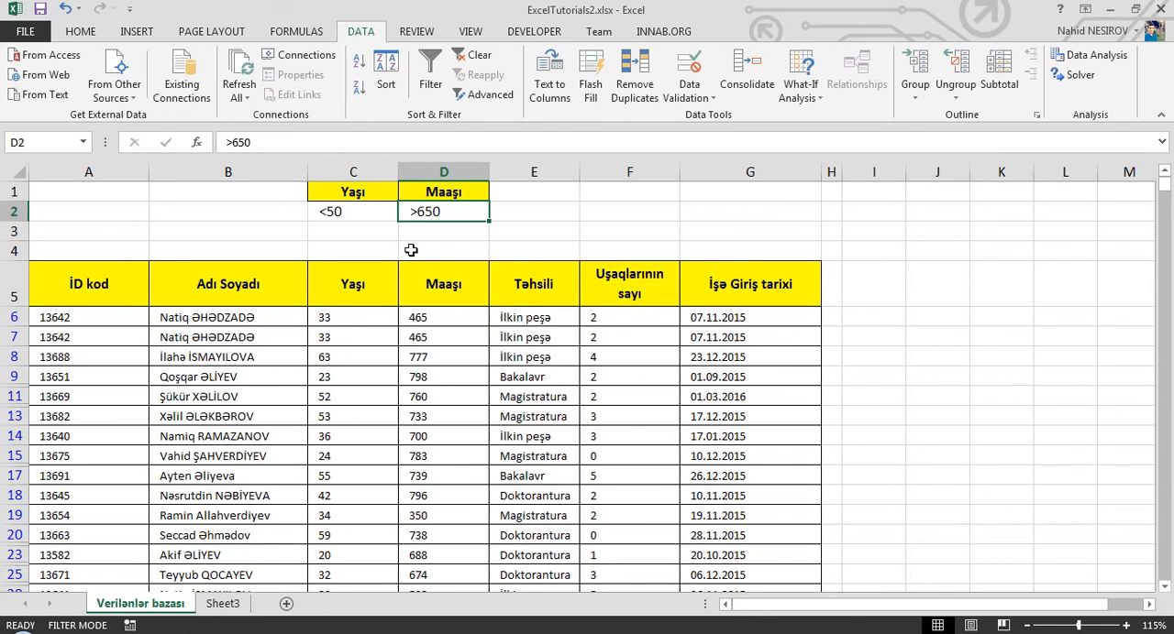
left_click(387, 320)
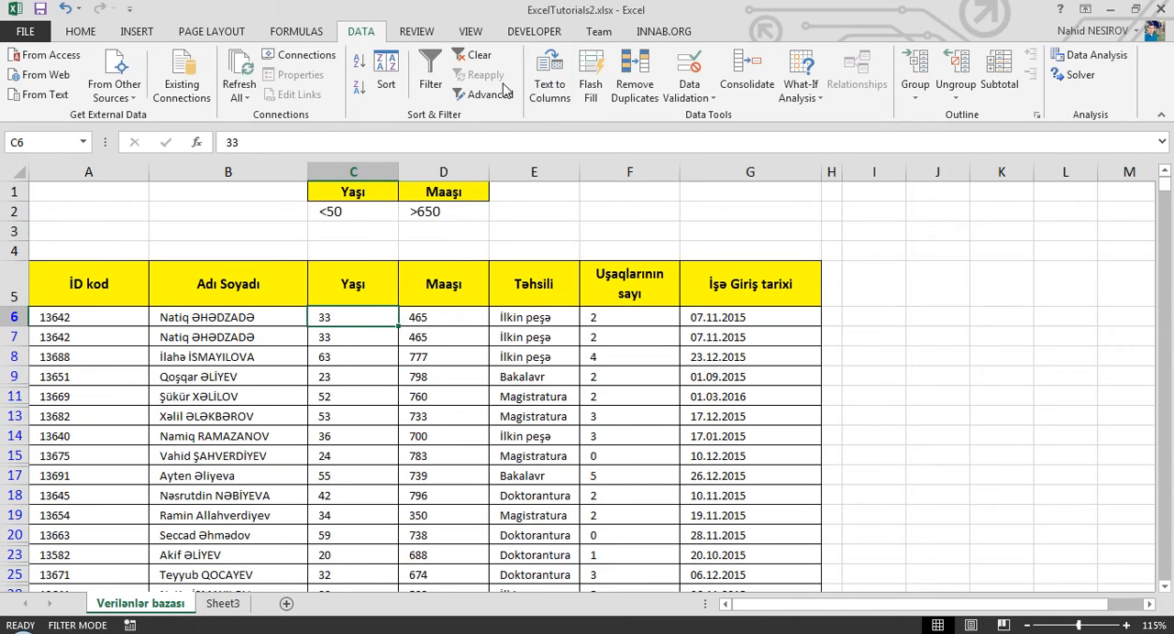
left_click(483, 94)
left_click(778, 268)
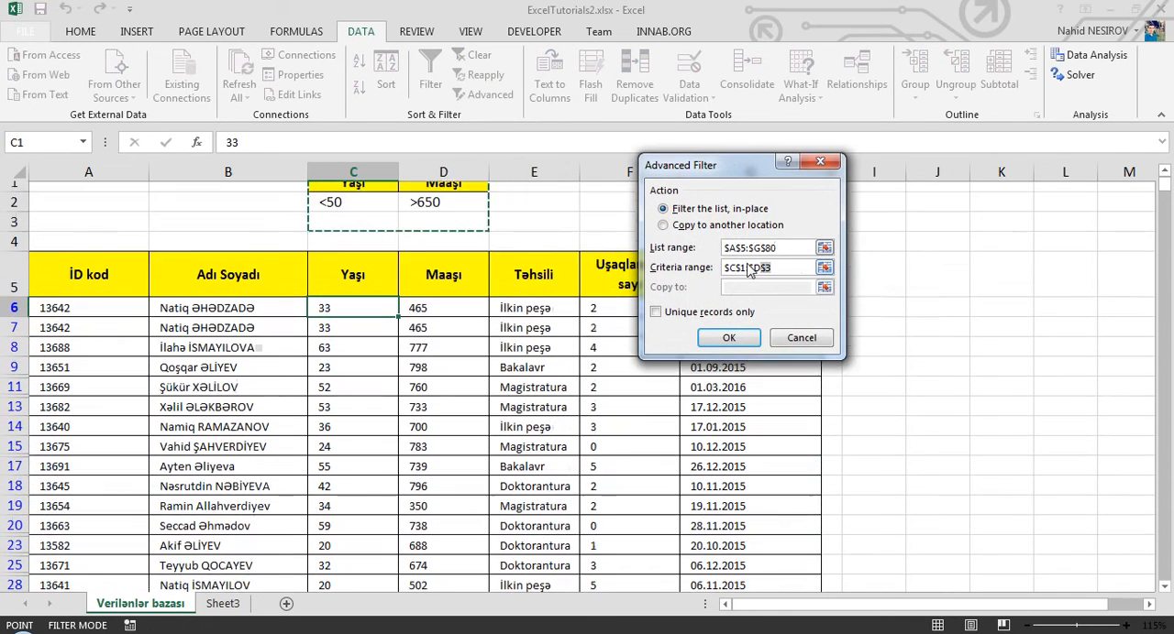
left_click_drag(367, 189, 425, 218)
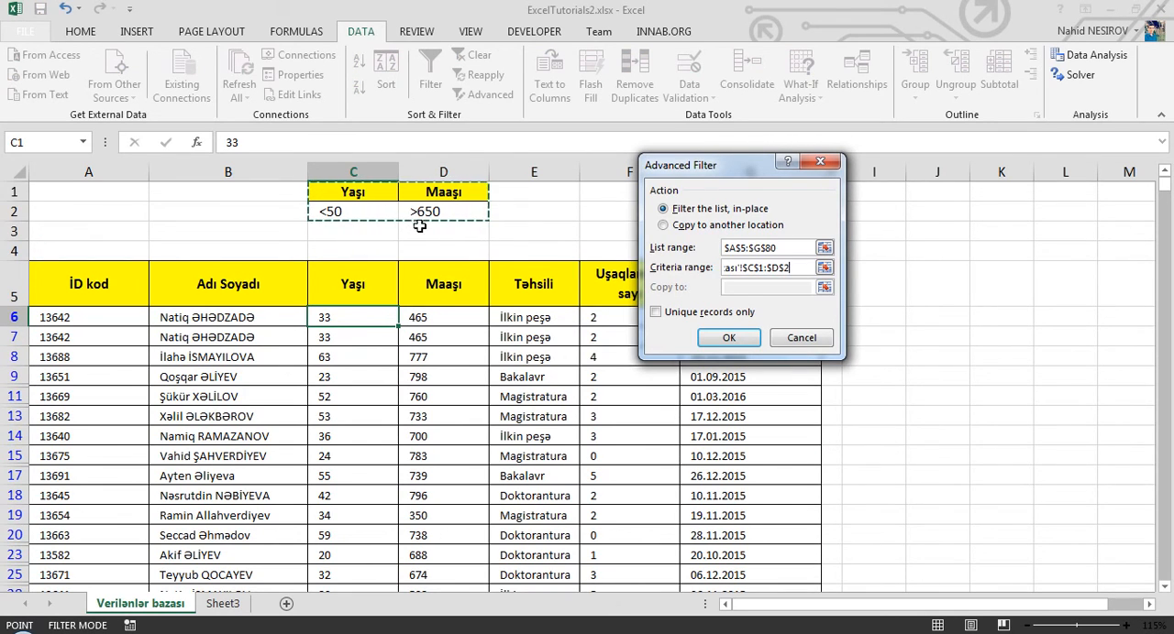
left_click(724, 338)
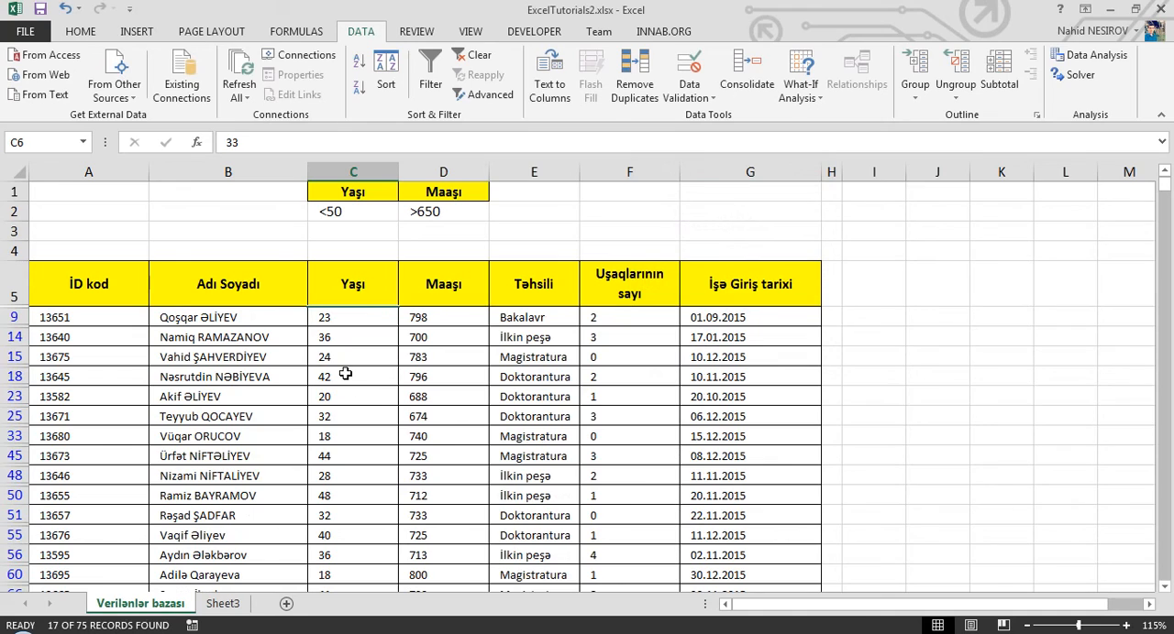
- Check the filtered records' Yaşı and Maaşı values against the age and salary criteria in C2 and D2
left_click(187, 337)
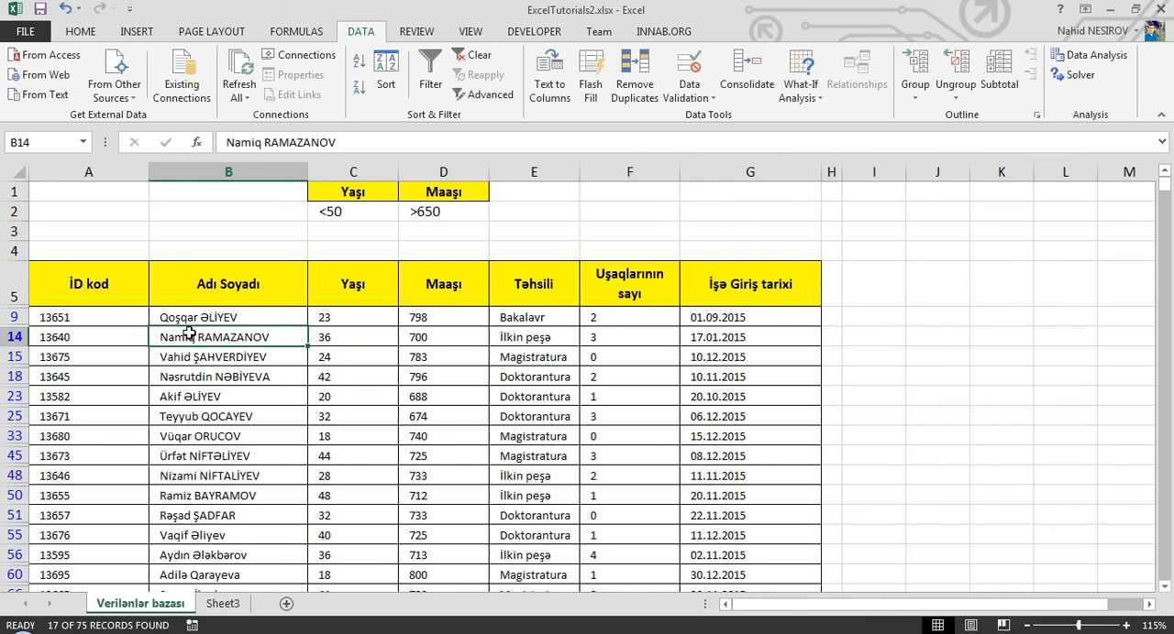
left_click_drag(411, 317, 434, 487)
left_click(389, 396)
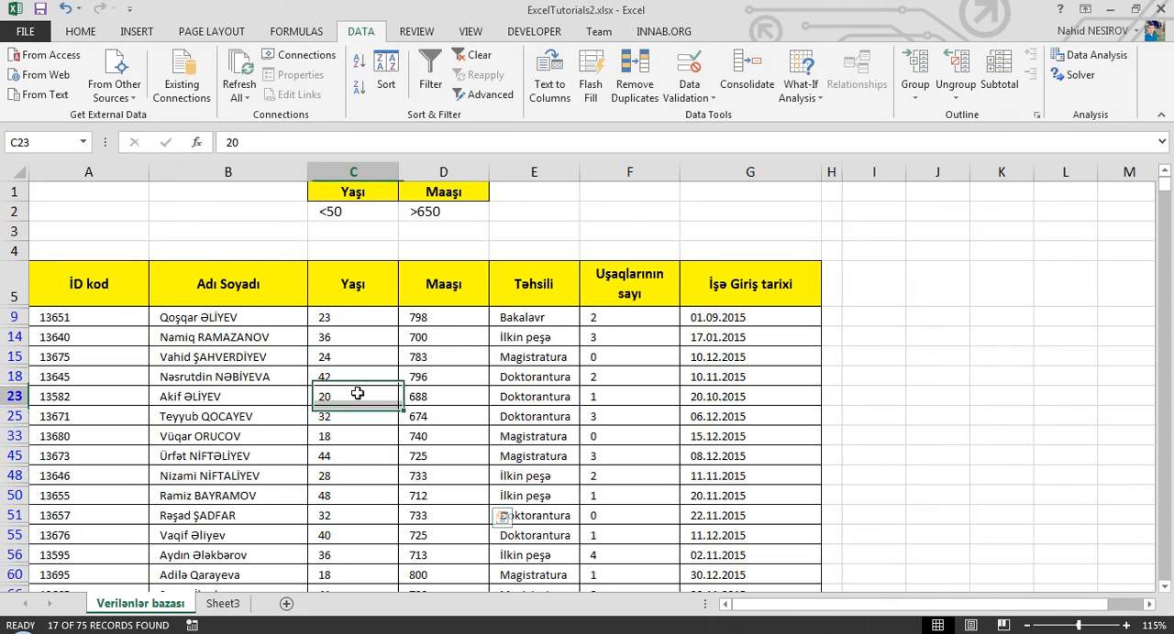
scroll(330, 356, "down", 2)
scroll(341, 365, "up", 2)
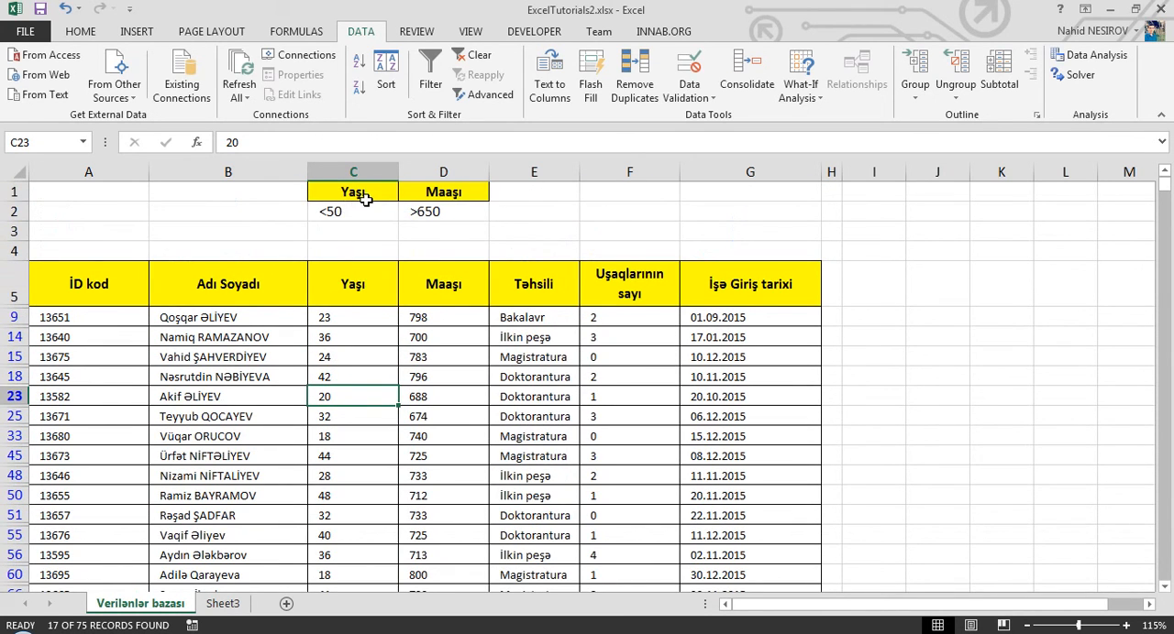
left_click(354, 212)
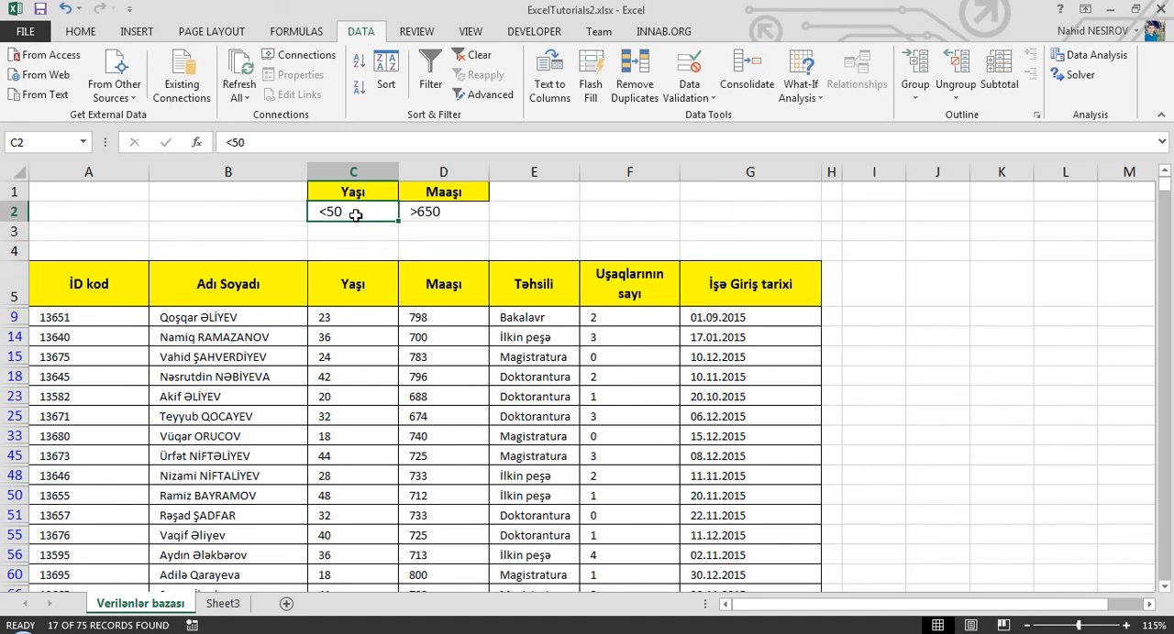